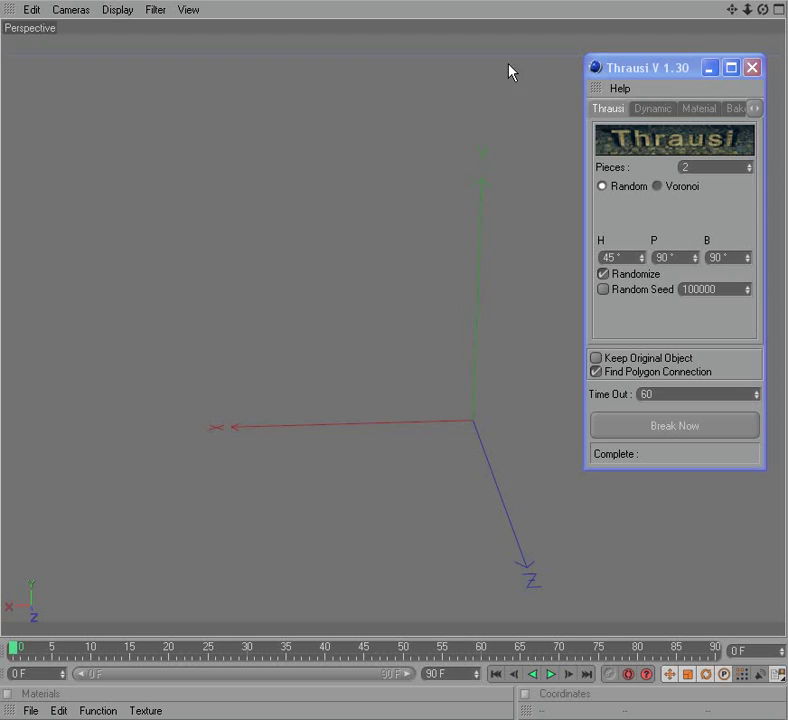
- Add a cube and break it into 100 random pieces with Thrausi
mouse_move(733, 10)
left_mouse_down()
mouse_move(742, 20)
mouse_move(730, 14)
left_mouse_up()
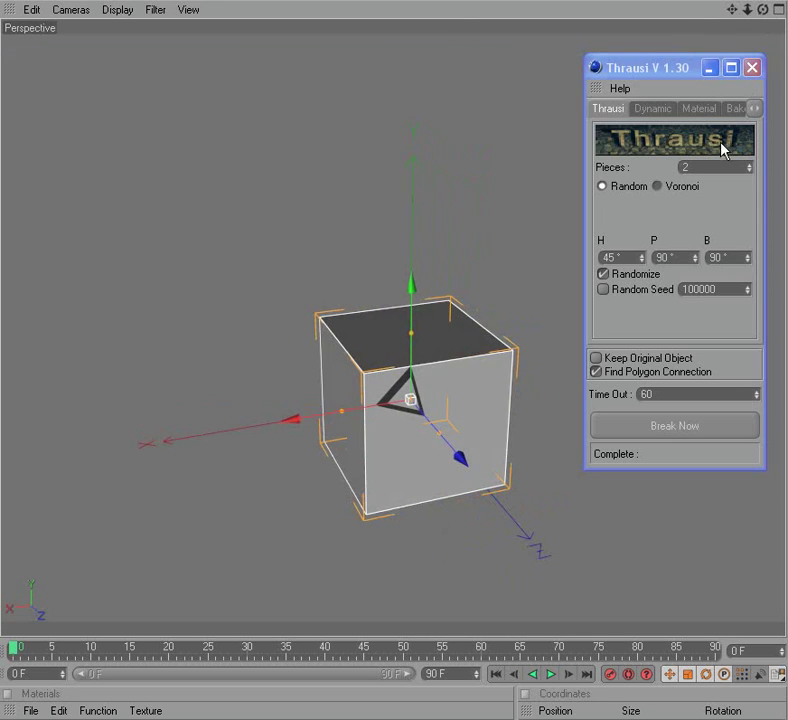
double_click(690, 167)
type("100")
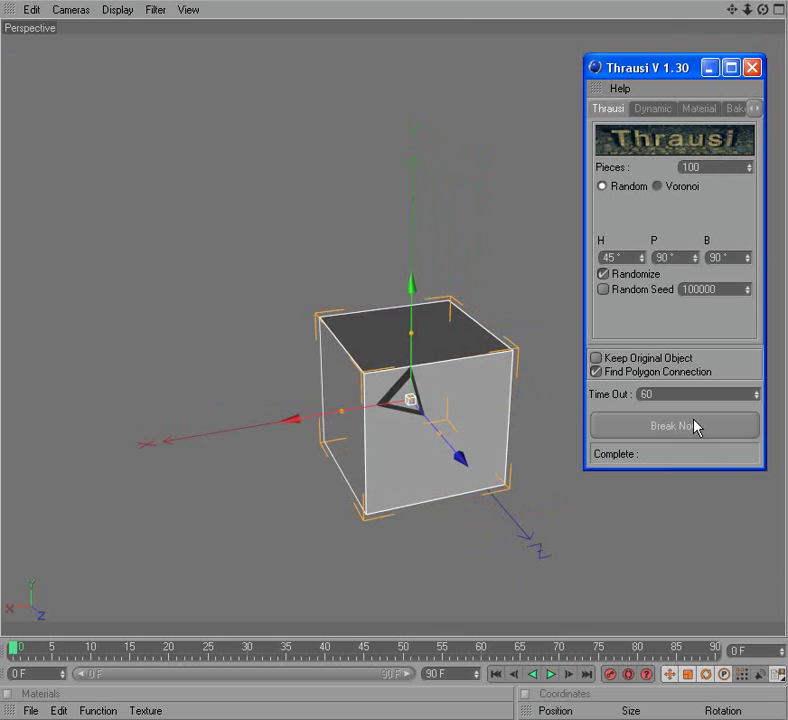
left_click(697, 424)
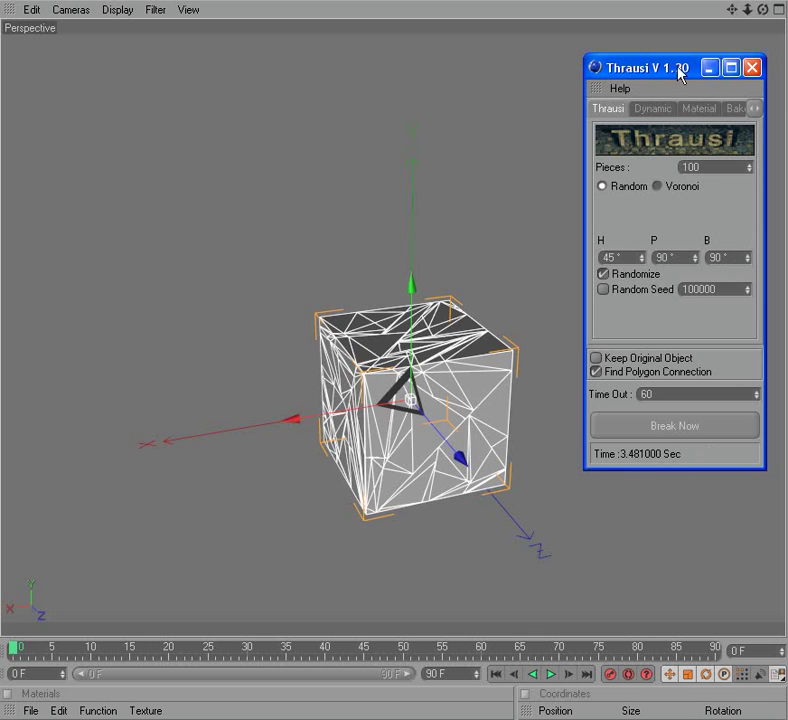
- Add a Floor object and lower it beneath the cube
left_click_drag(695, 2, 755, 88)
left_click(752, 88)
left_click_drag(413, 322, 413, 410)
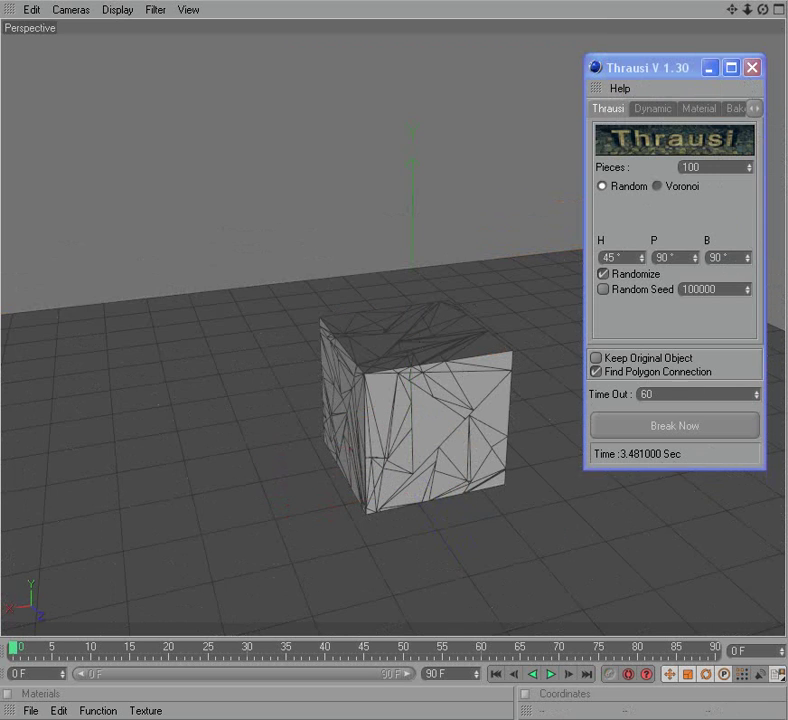
- Play the shatter with plain shading, then stop and rewind to frame 0
left_click(550, 675)
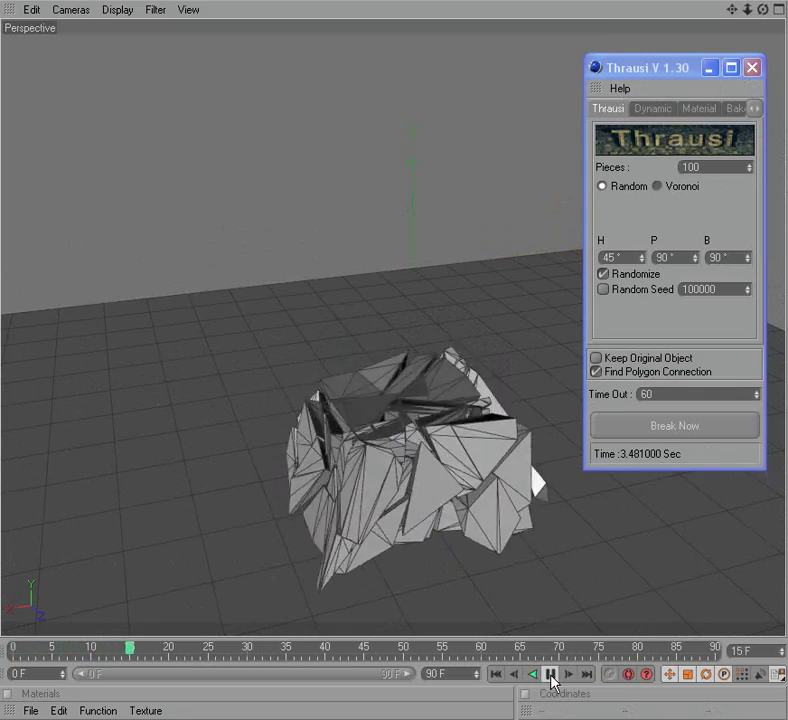
left_click(117, 9)
left_click(102, 64)
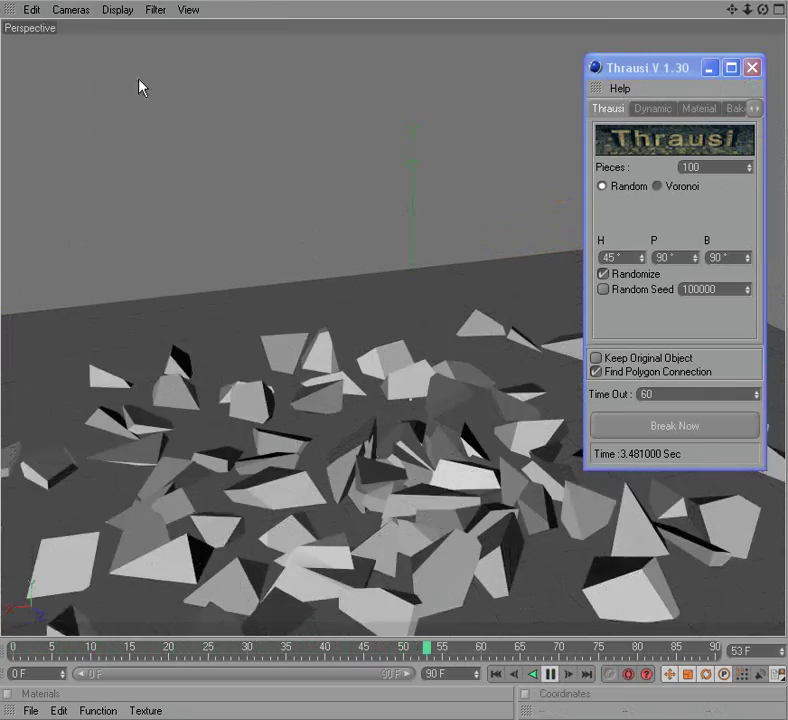
left_click(550, 675)
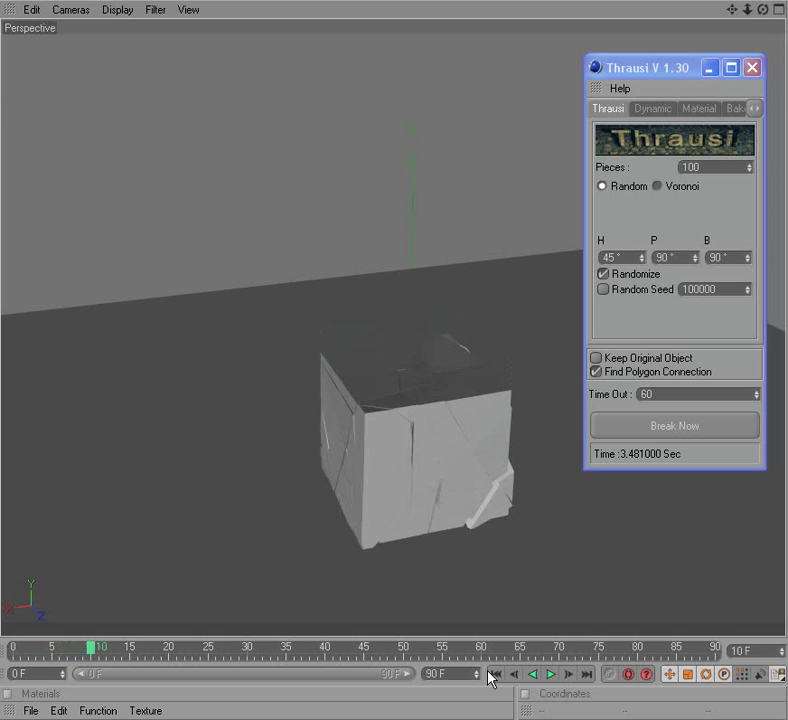
left_click(496, 675)
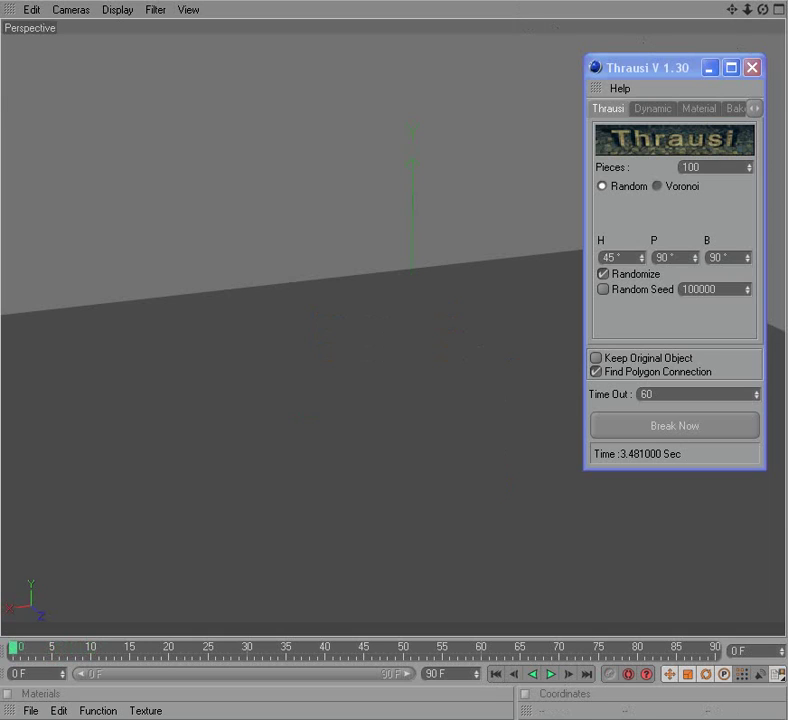
- Select the cube and break it into 512 random pieces
left_click(410, 360)
double_click(712, 167)
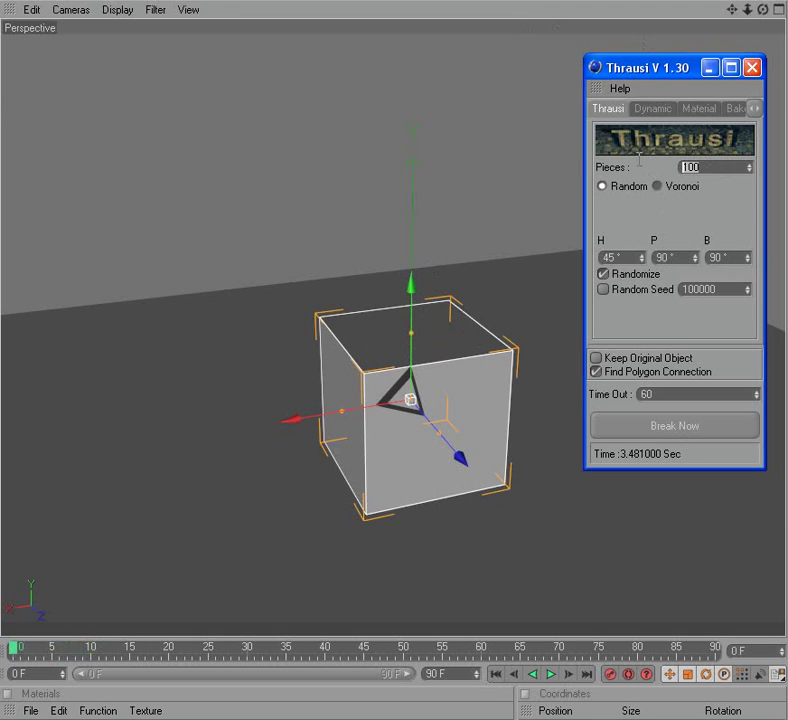
type("512")
left_click(663, 426)
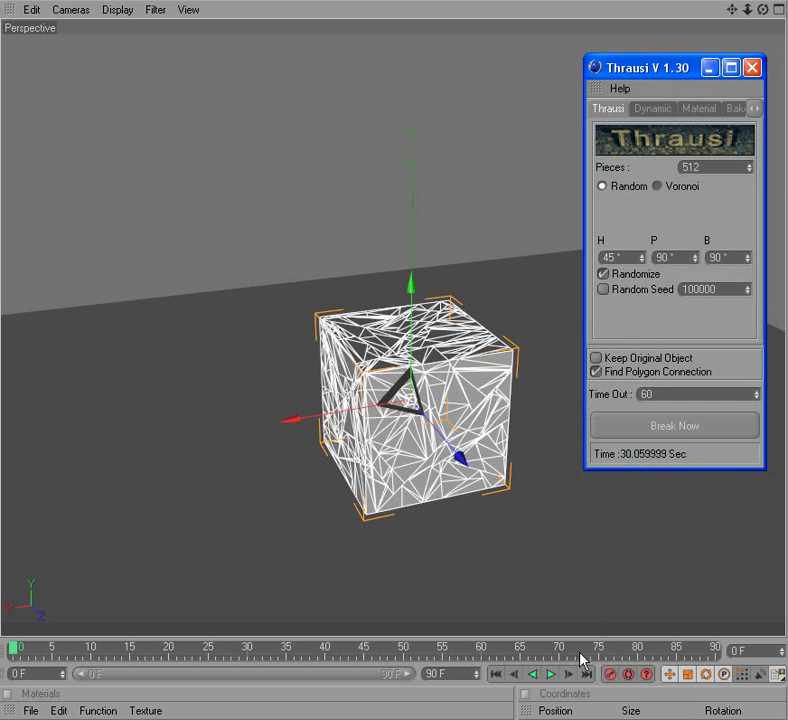
- Play the 512-piece collapse, stop, and undo twice to restore the intact cube
left_click(551, 674)
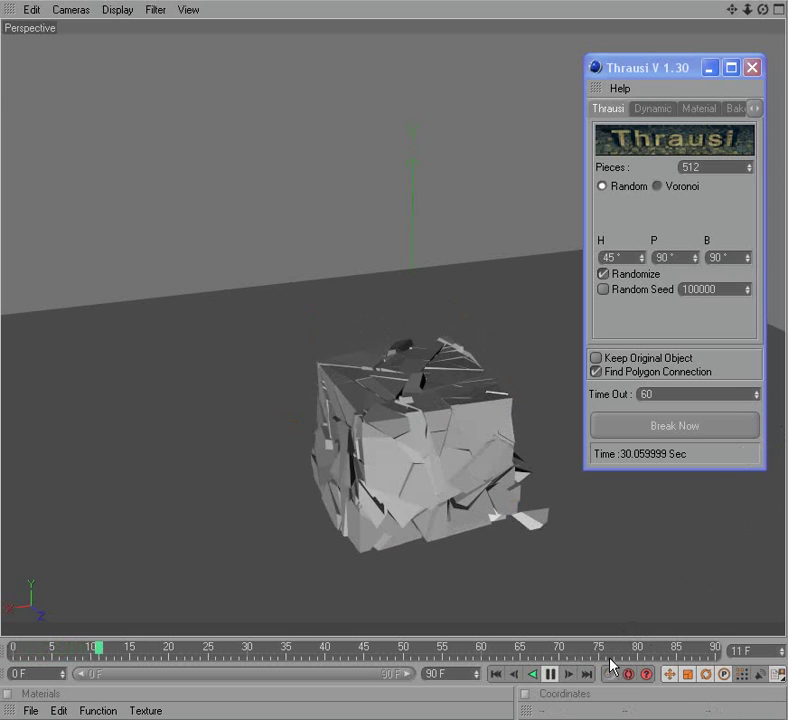
left_click(552, 675)
key("ctrl+z")
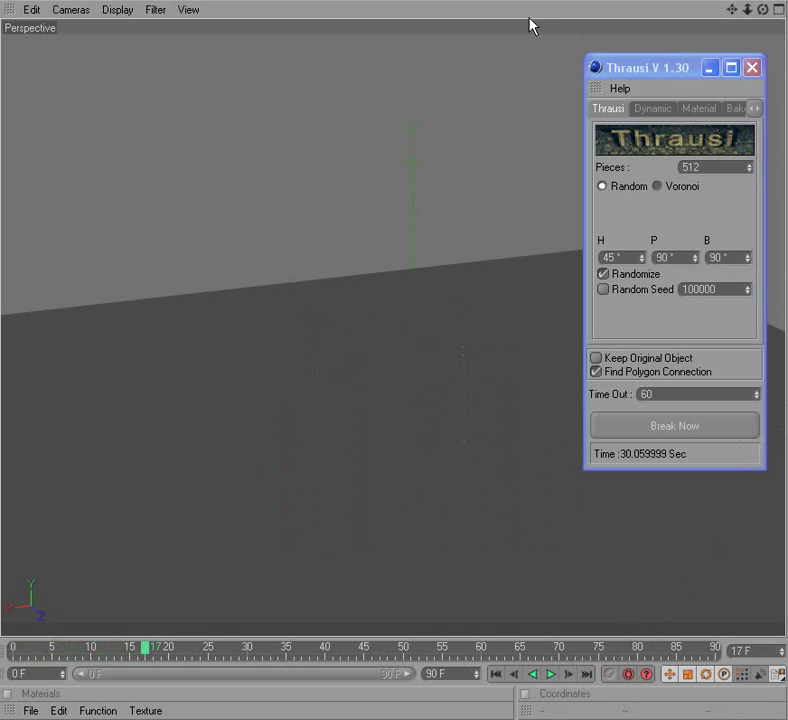
key("ctrl+z")
- Switch to Voronoi mode and break the cube into 100 pieces
left_click(678, 190)
double_click(705, 167)
type("100")
left_click(651, 432)
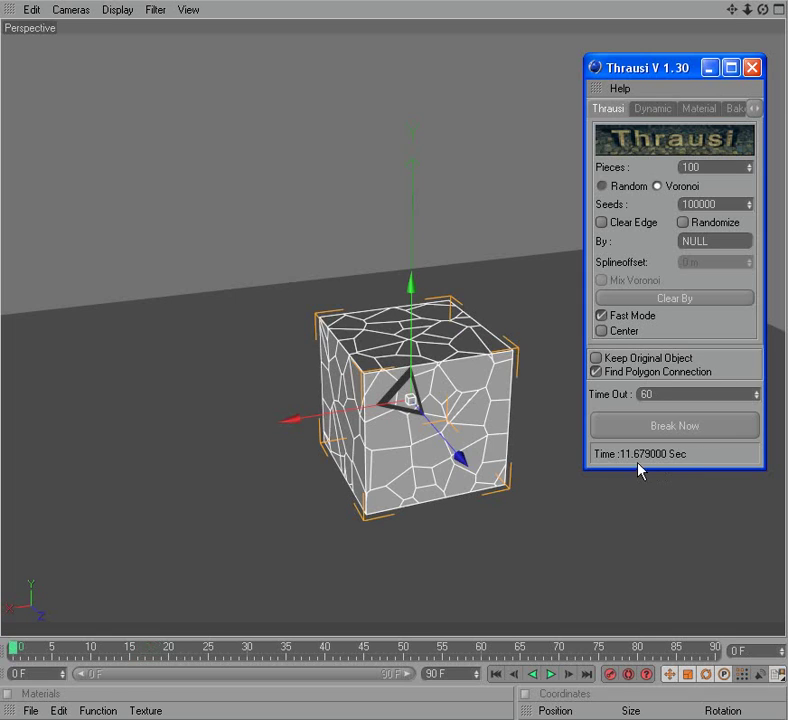
- Play the shatter, pause at frame 64, and undo twice to restore the cube
left_click(550, 674)
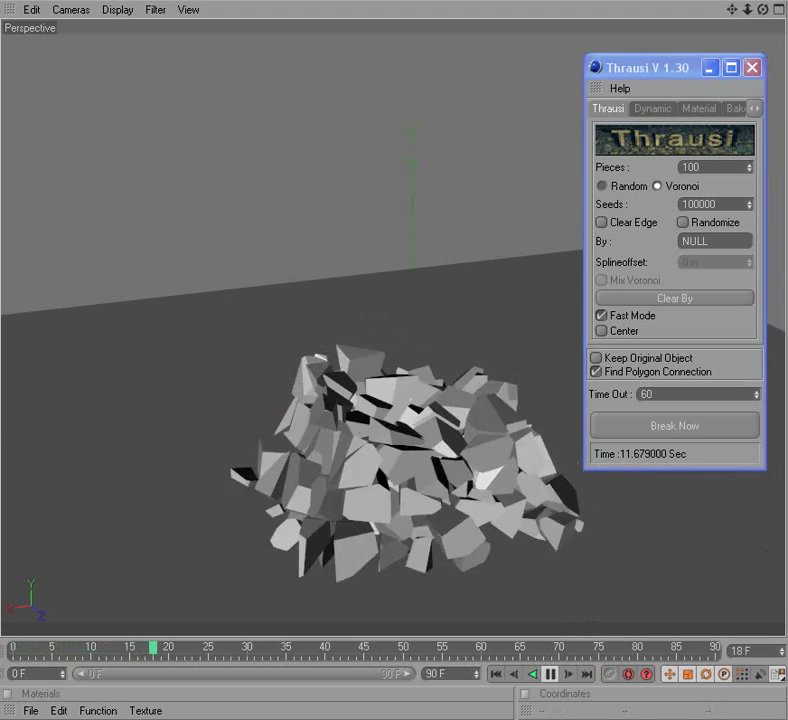
left_click(550, 674)
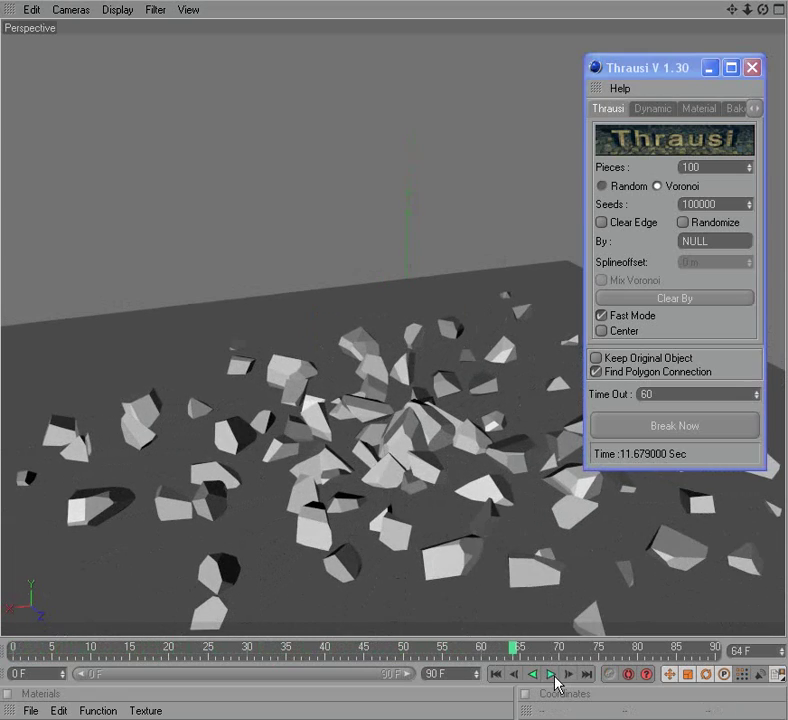
key("ctrl+z")
key("ctrl+z")
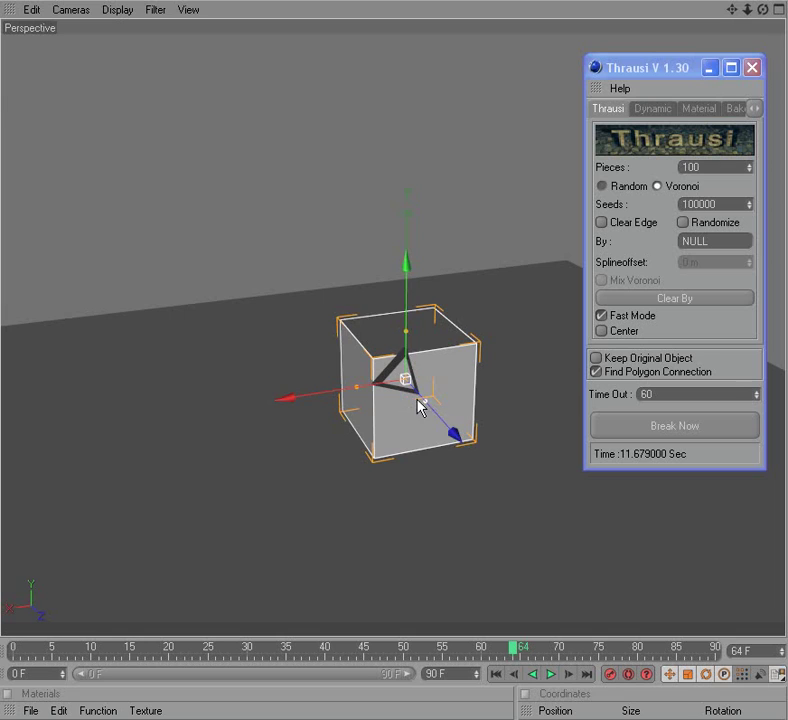
key("ctrl+z")
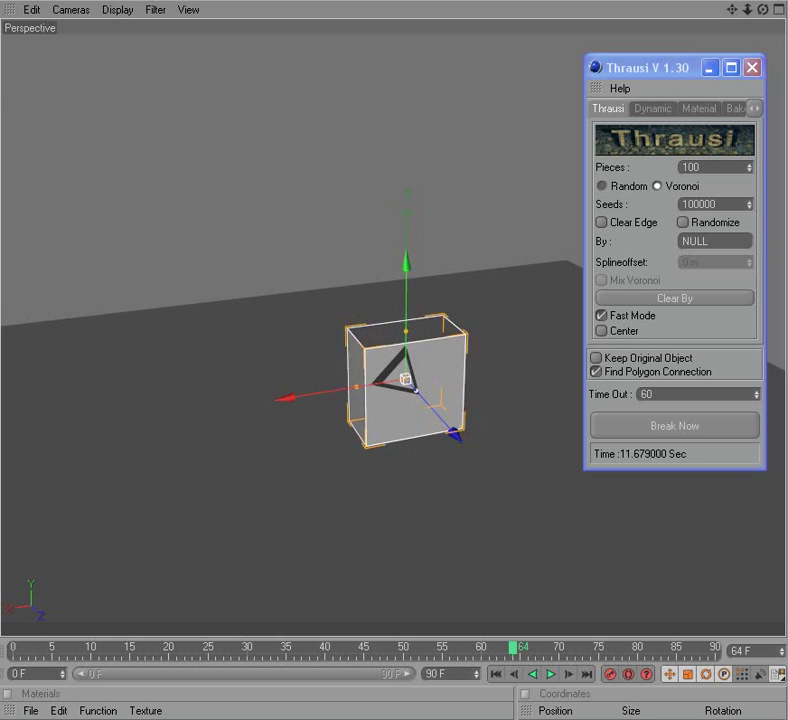
- Stretch the cube into a tall, thin wall, then fracture it into 200 Voronoi pieces
mouse_move(355, 401)
left_mouse_down()
mouse_move(277, 397)
mouse_move(292, 397)
left_mouse_up()
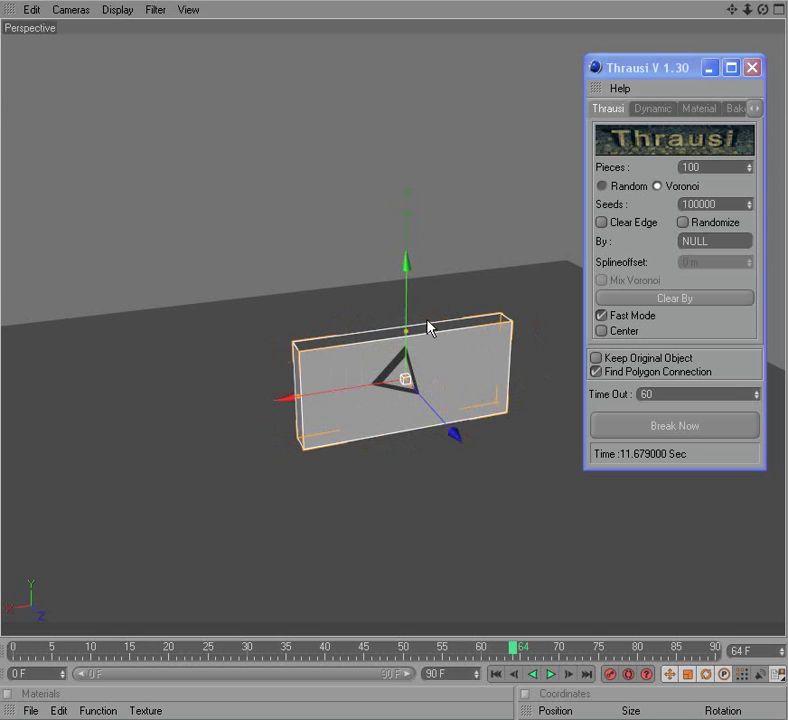
left_click_drag(410, 332, 406, 316)
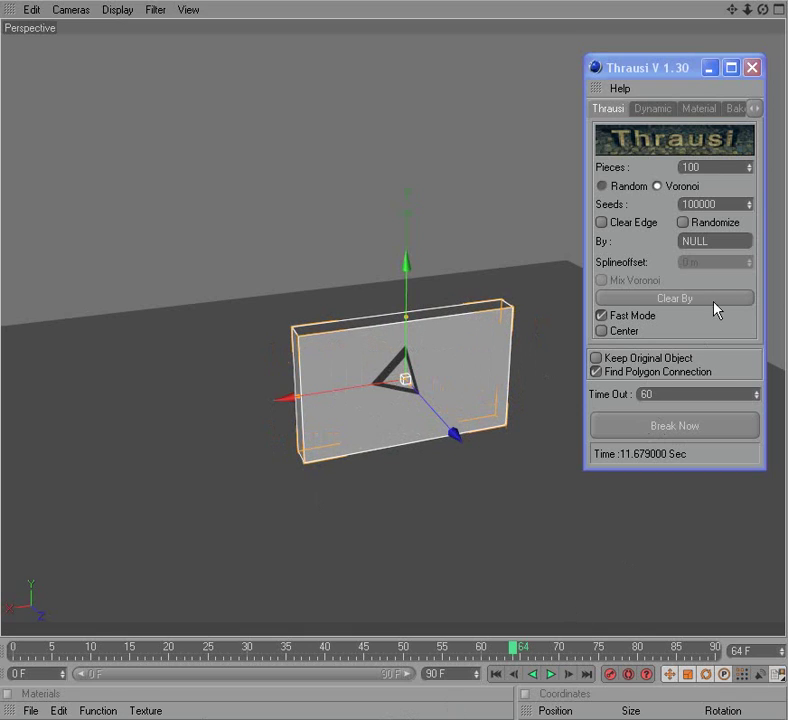
left_click_drag(718, 165, 612, 168)
type("200")
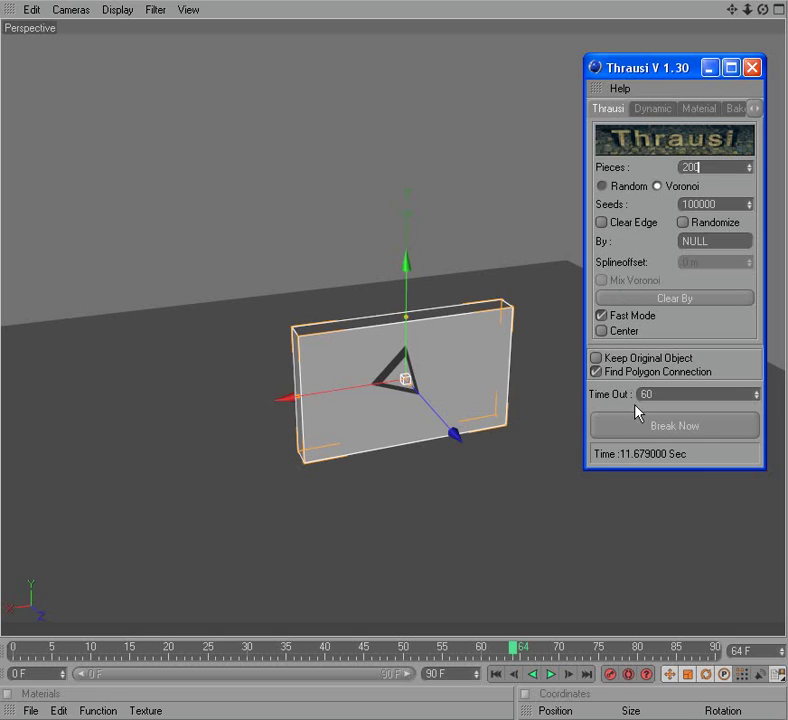
left_click(638, 428)
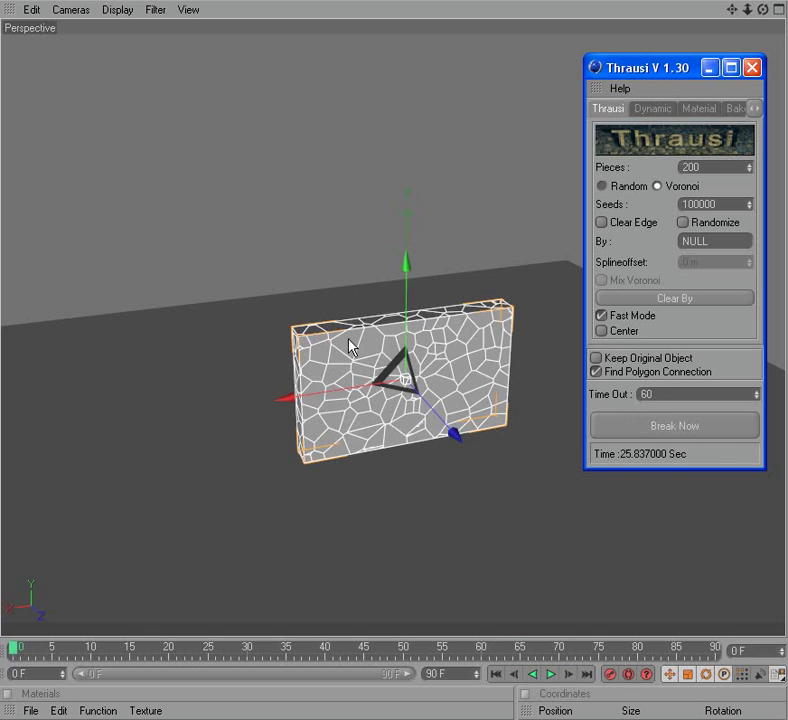
- Close Thrausi, play and rewind the wall shattering, then draw a freehand spline over the wall
left_click(752, 67)
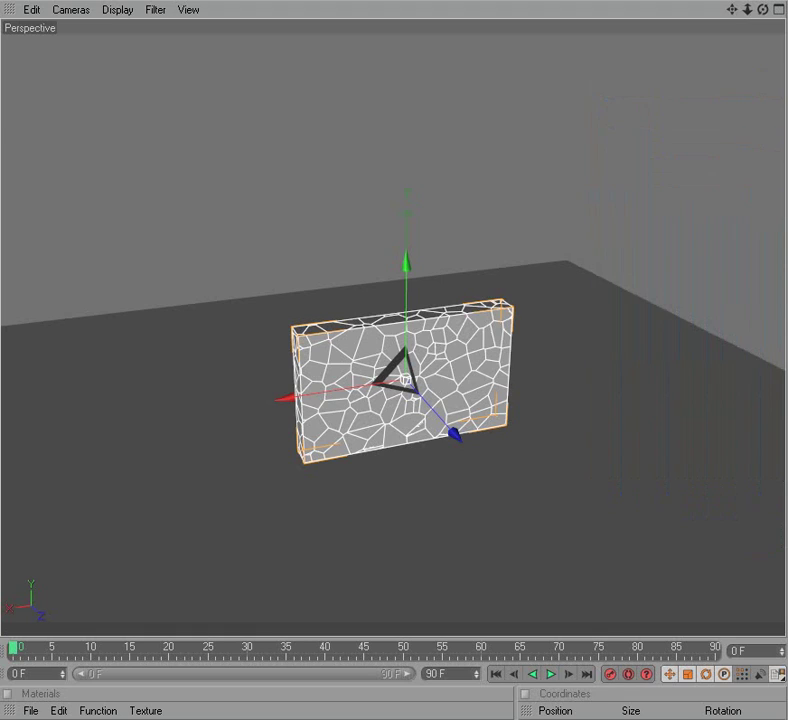
left_click(551, 674)
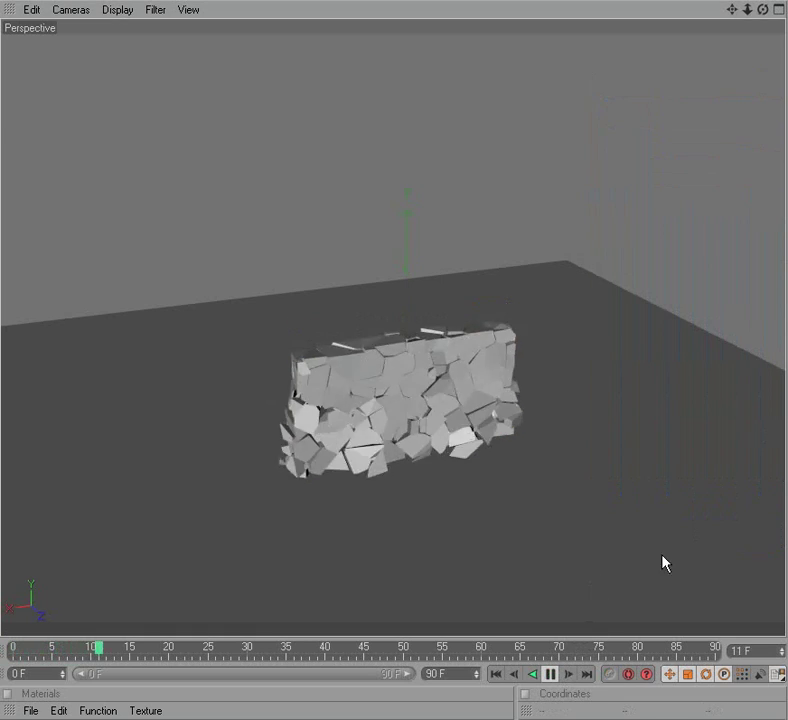
left_click(551, 674)
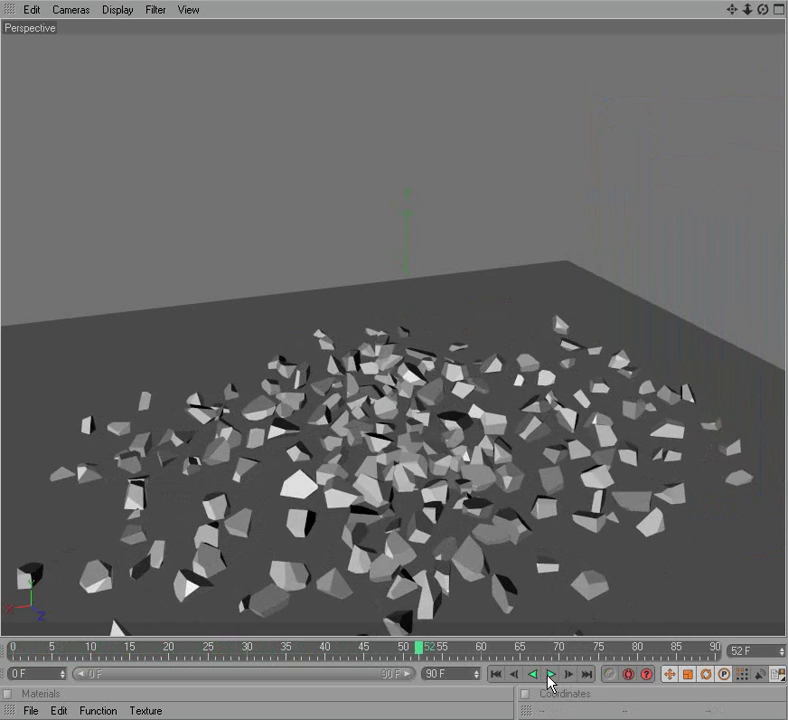
left_click(495, 666)
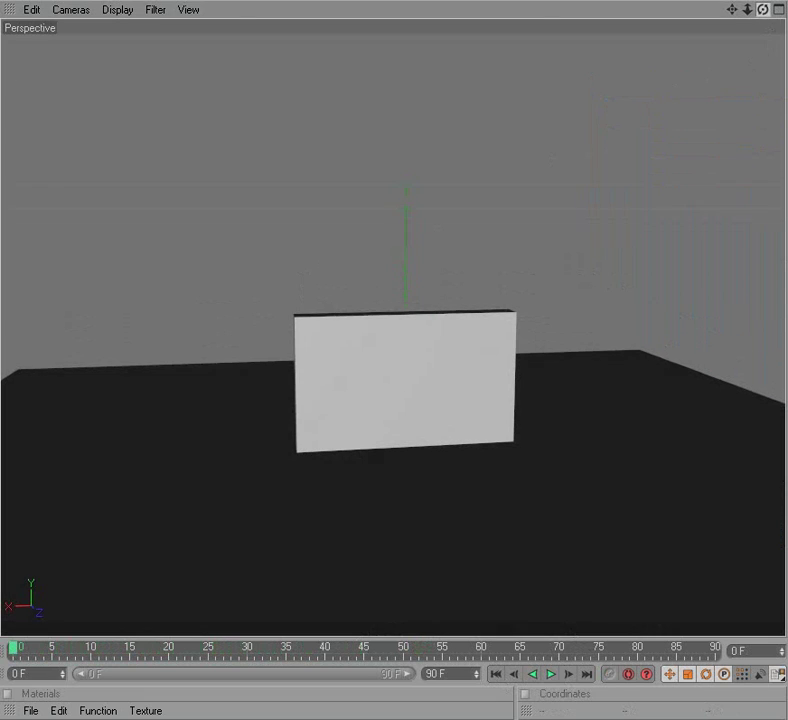
left_click(82, 31)
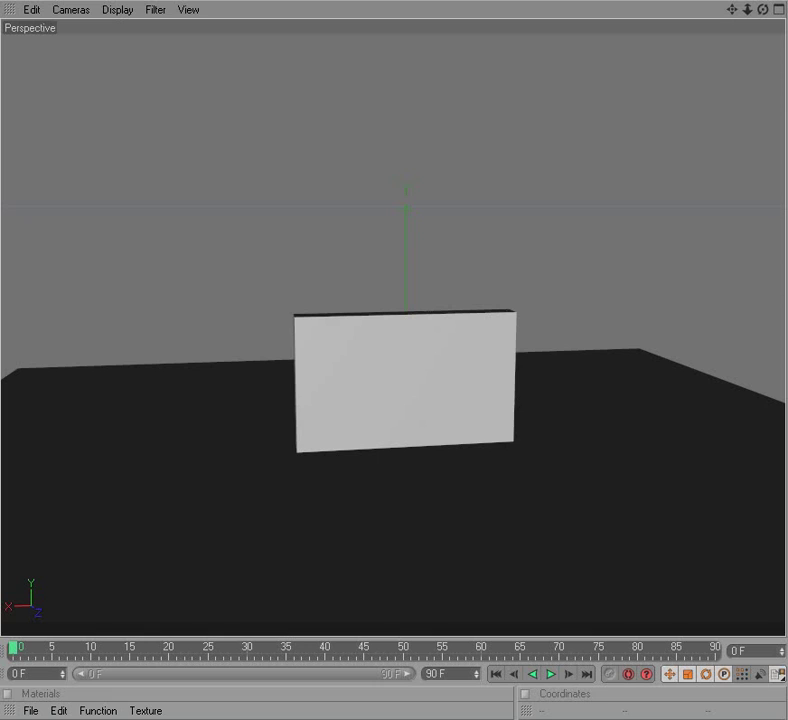
mouse_move(316, 254)
left_mouse_down()
mouse_move(248, 261)
mouse_move(302, 348)
mouse_move(389, 349)
mouse_move(501, 366)
mouse_move(316, 254)
left_mouse_up()
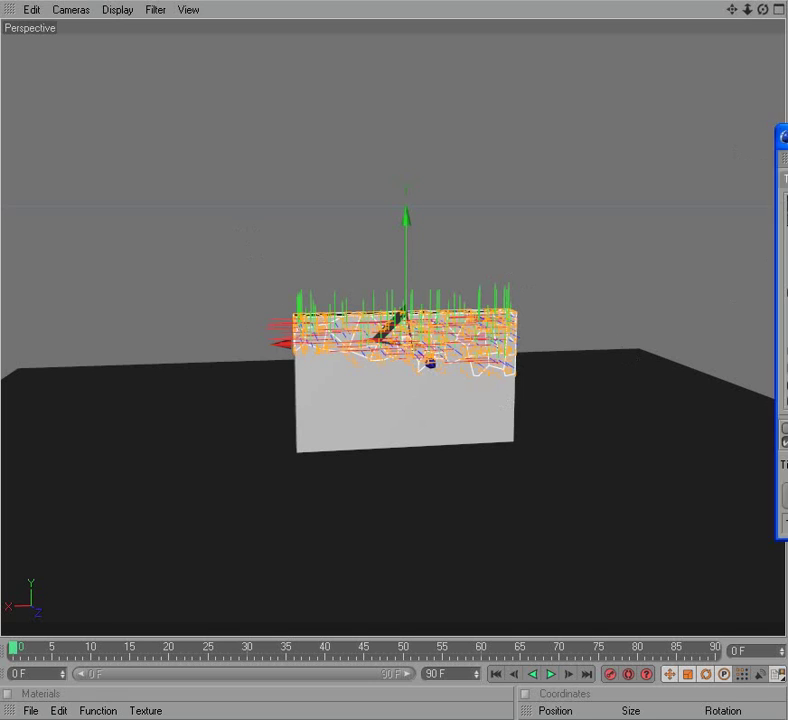
- Add the chosen fragments to a new fracture, play it, rewind to frame 0, and select the wall
left_click(738, 146)
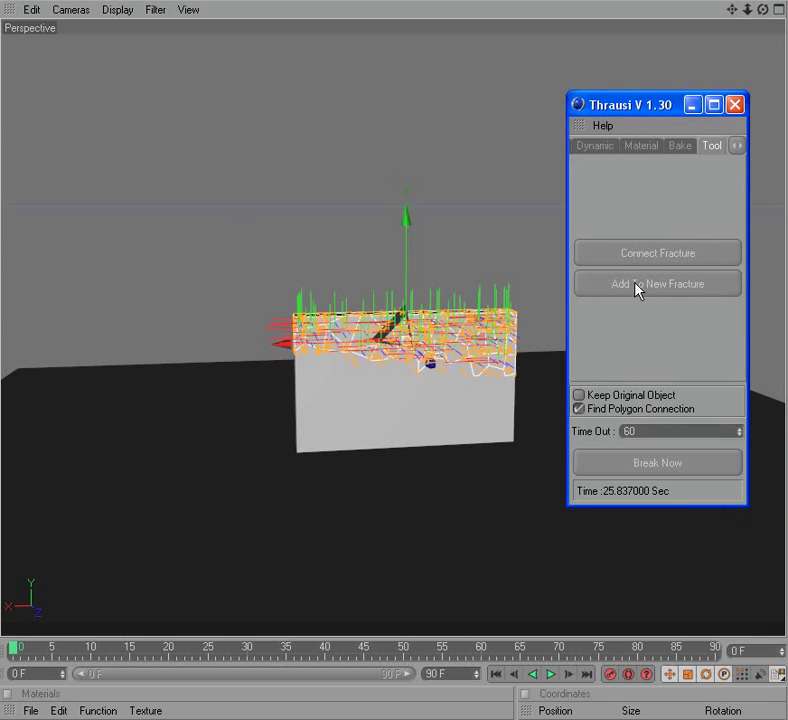
left_click(652, 288)
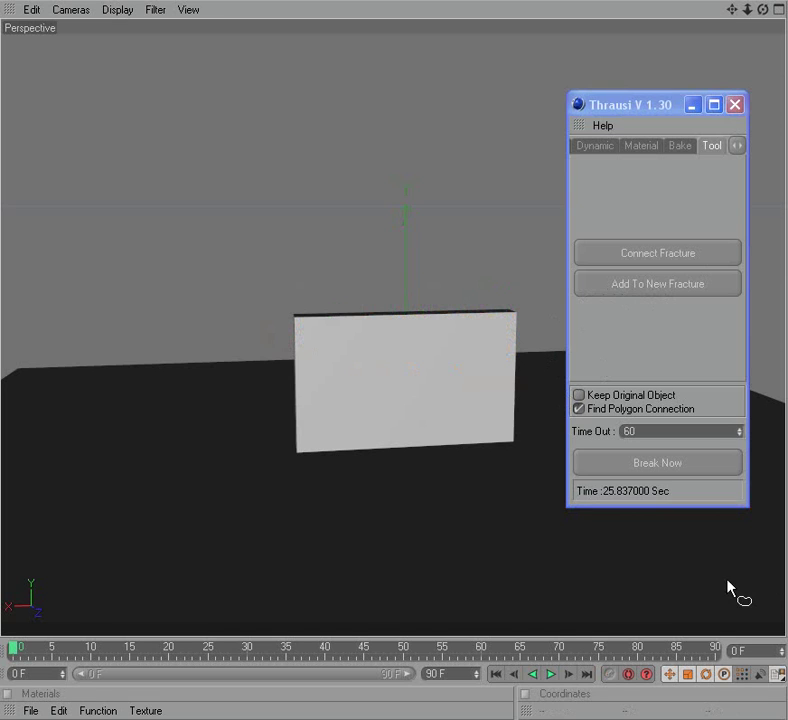
left_click(550, 674)
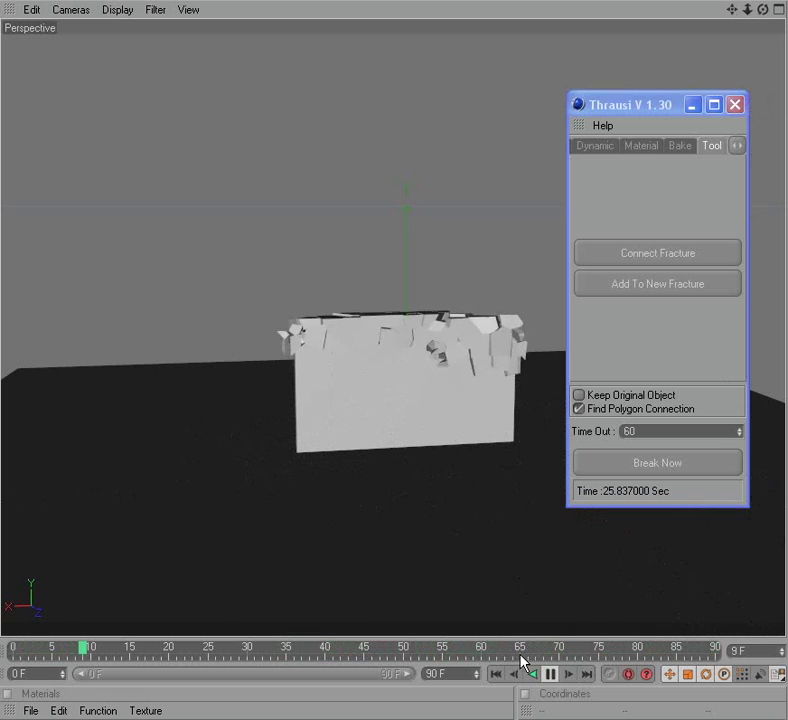
left_click(553, 676)
left_click(495, 674)
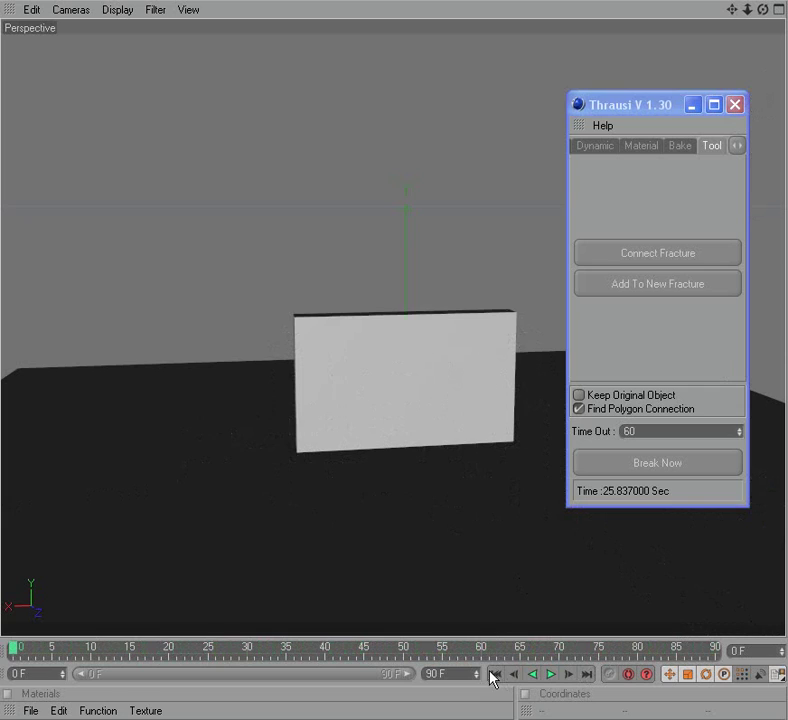
left_click(308, 330)
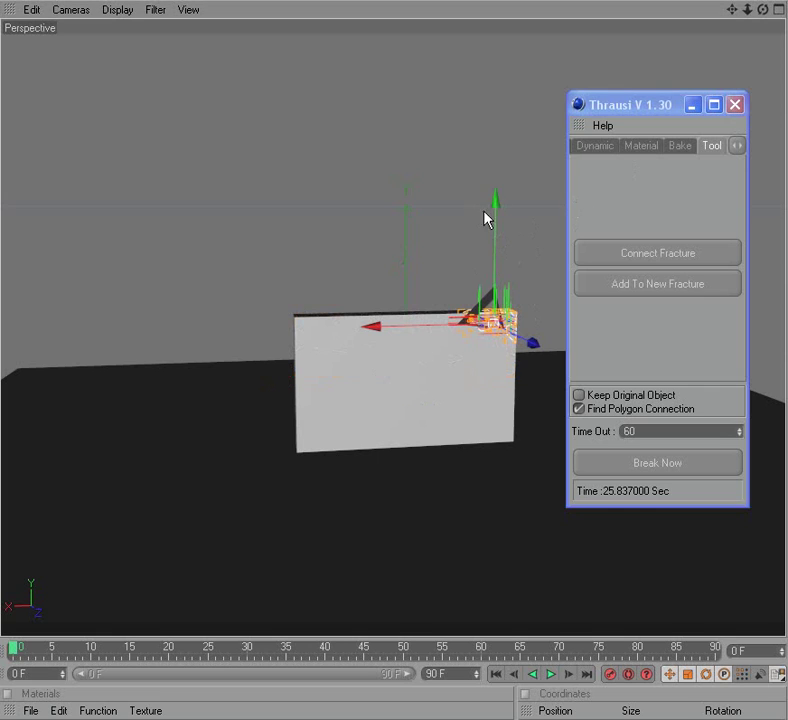
- Deselect the wall, play the fracture, and step back to frame 35
left_click(667, 284)
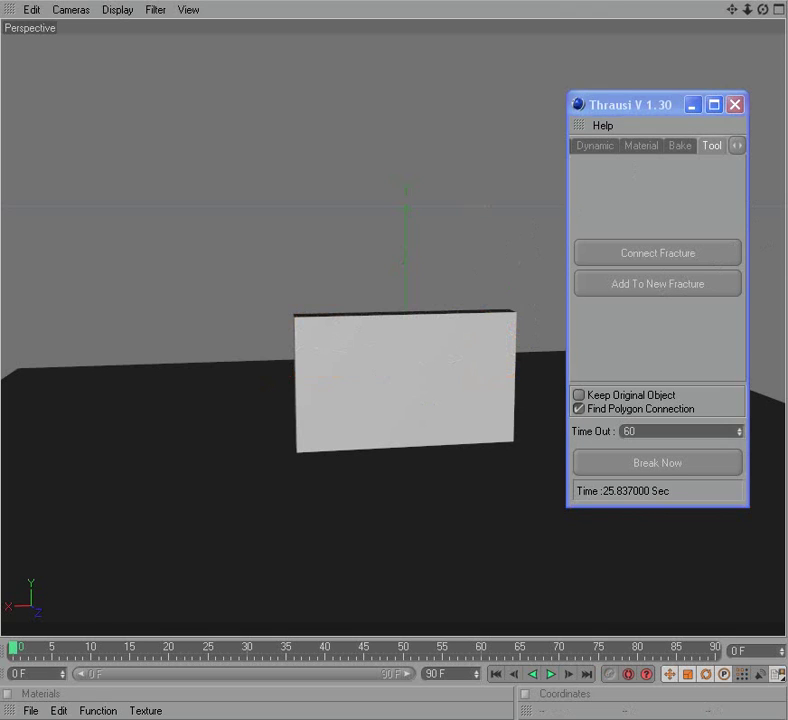
left_click(551, 674)
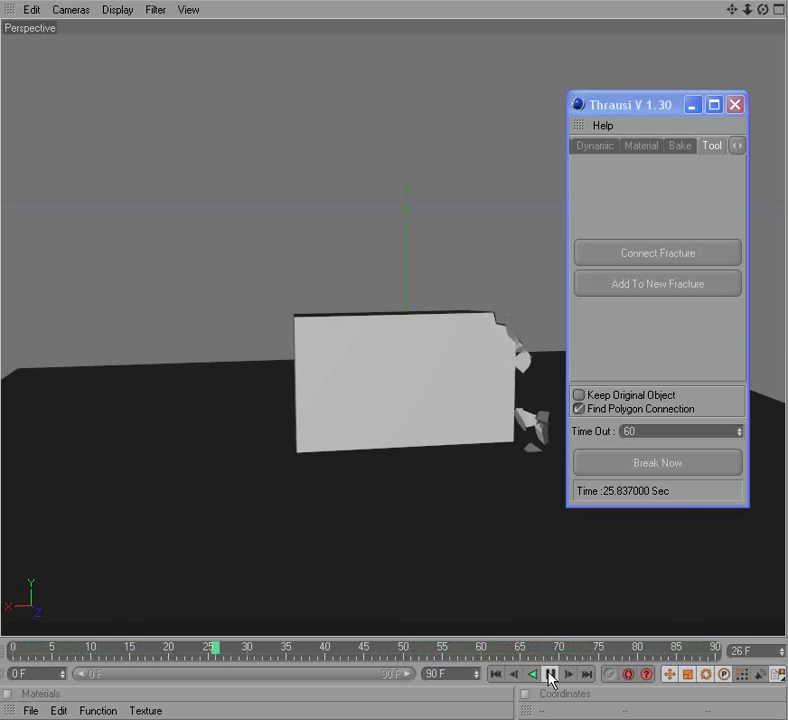
left_click(550, 675)
left_click(287, 648)
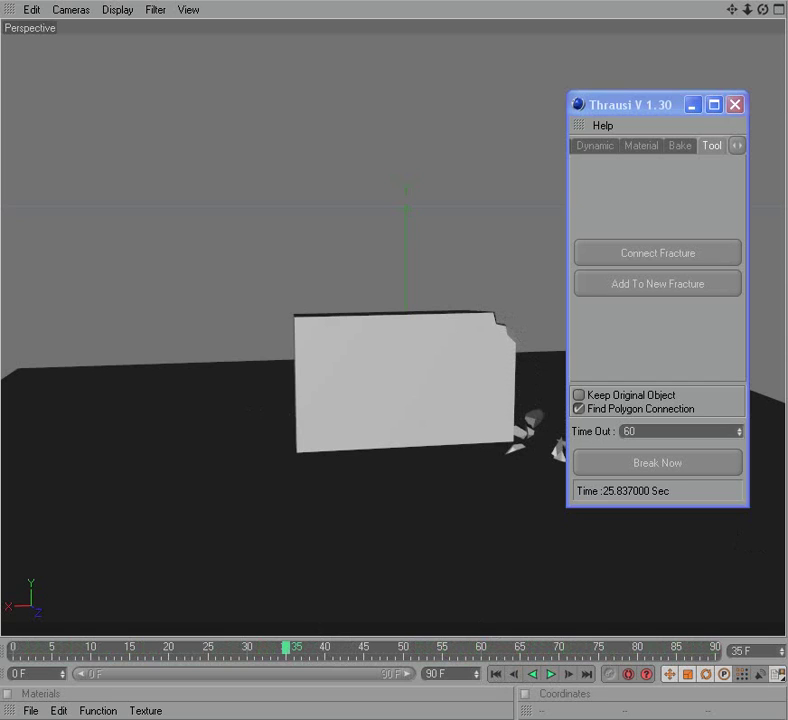
- Replay the simulation from frame 0 until debris settles, scrub to frame 79, and select the wall
left_click(550, 675)
left_click(553, 677)
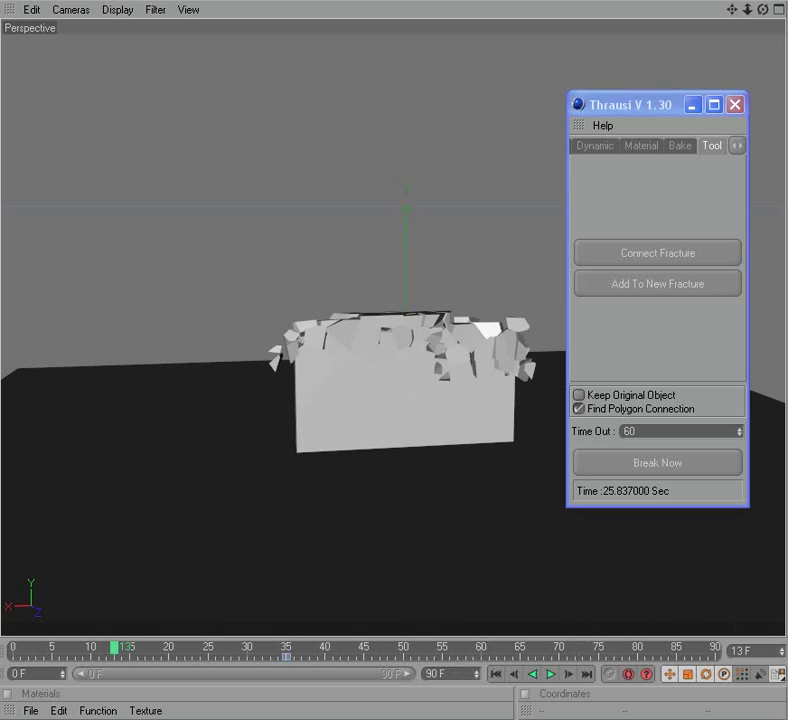
left_click(548, 676)
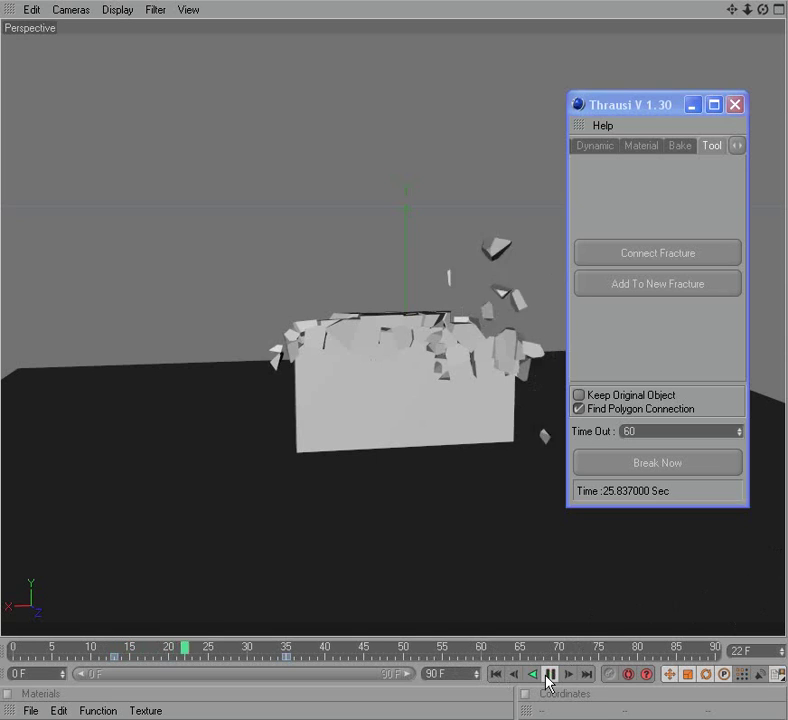
left_click(494, 674)
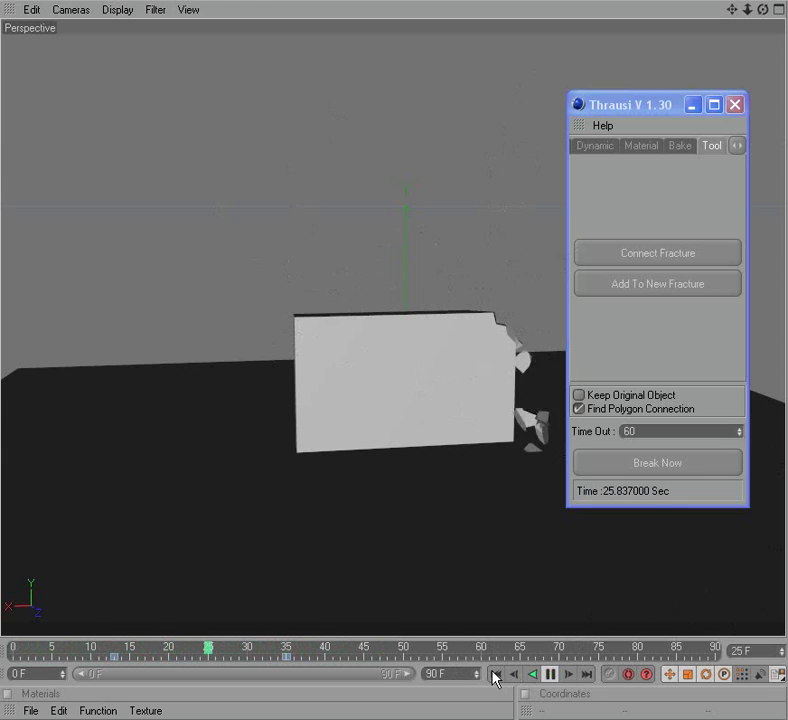
left_click(550, 674)
left_click_drag(637, 652, 634, 649)
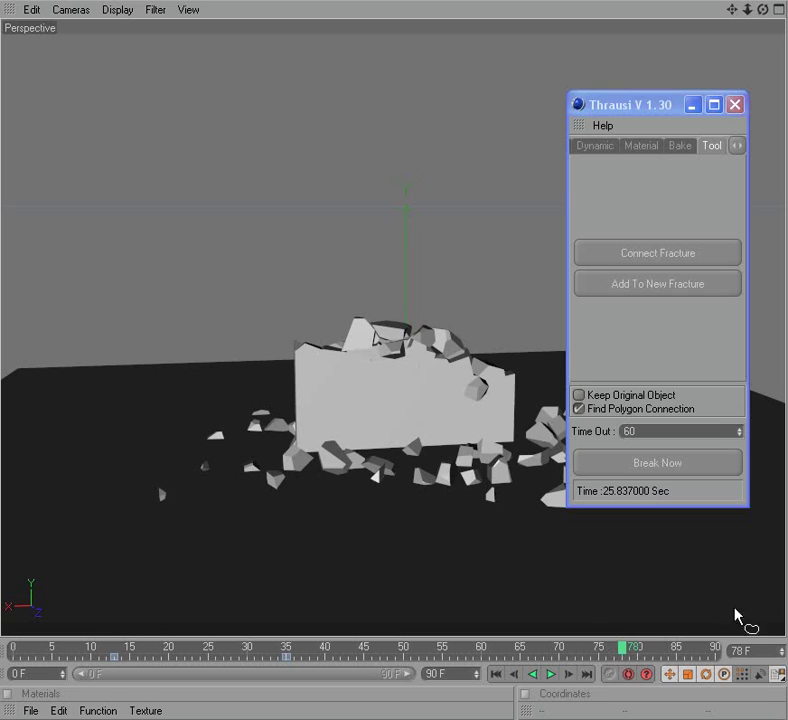
left_click(400, 400)
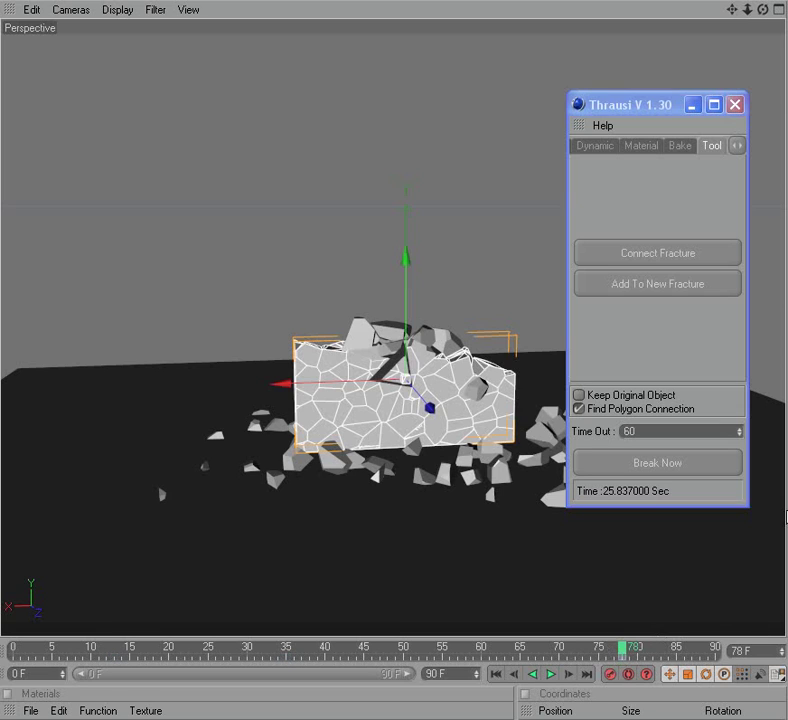
- Scrub to frame 63, replay the wall simulation, and stop at frame 18
left_click_drag(624, 649, 505, 649)
left_click(497, 674)
left_click(551, 674)
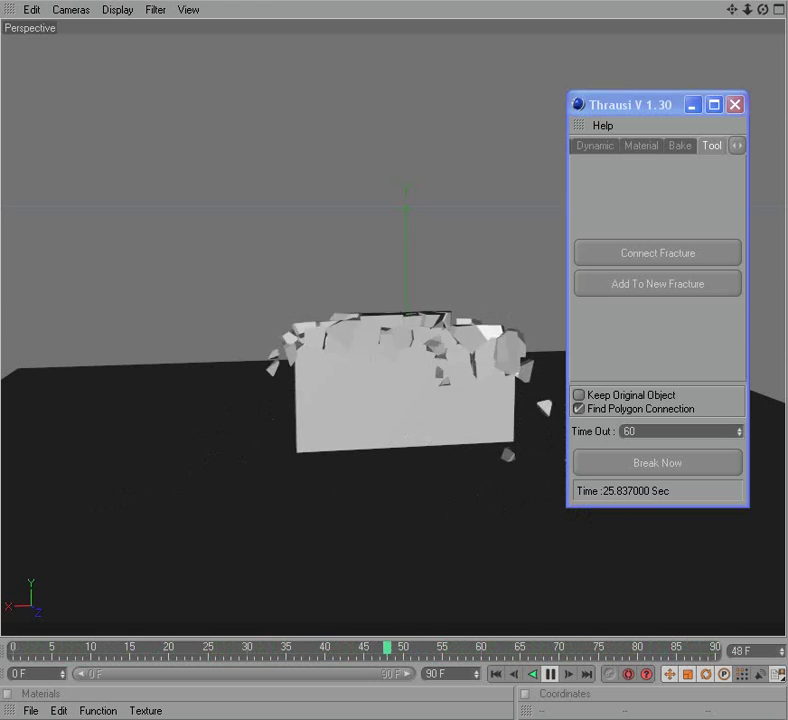
left_click(550, 674)
- Connect the wall and debris pieces, play the full wall shattering, then undo
left_click(405, 395)
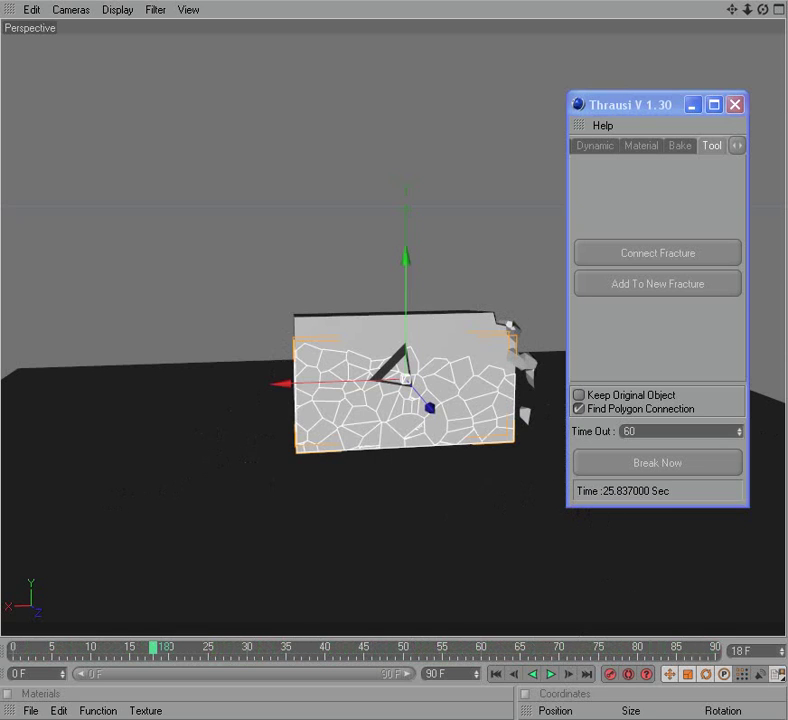
left_click(655, 286)
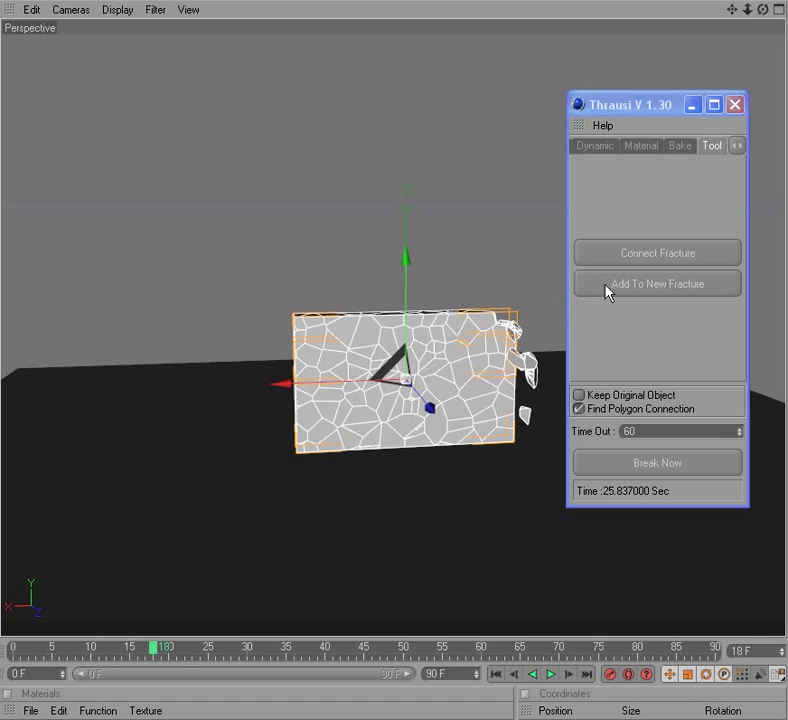
left_click(680, 262)
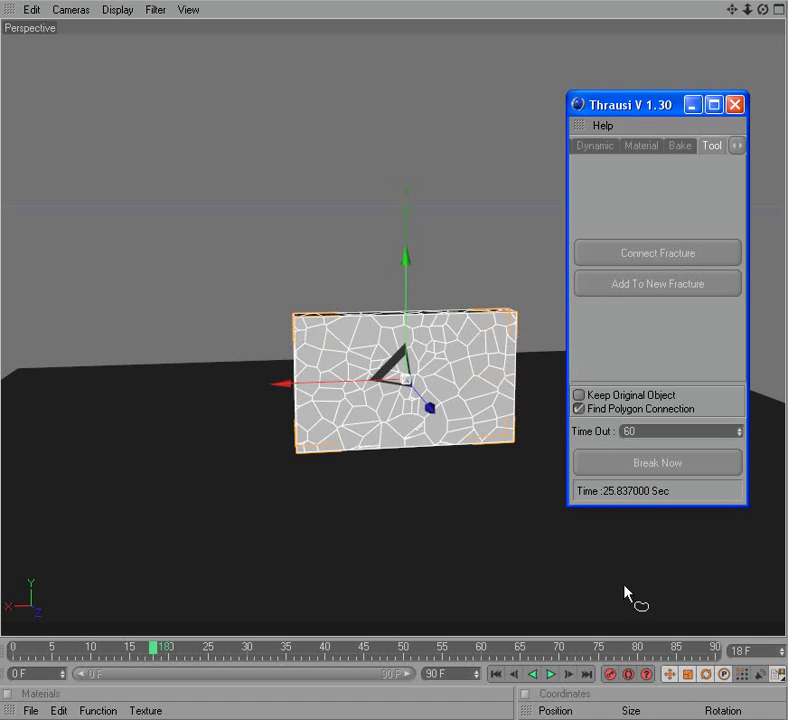
left_click(762, 414)
left_click(552, 673)
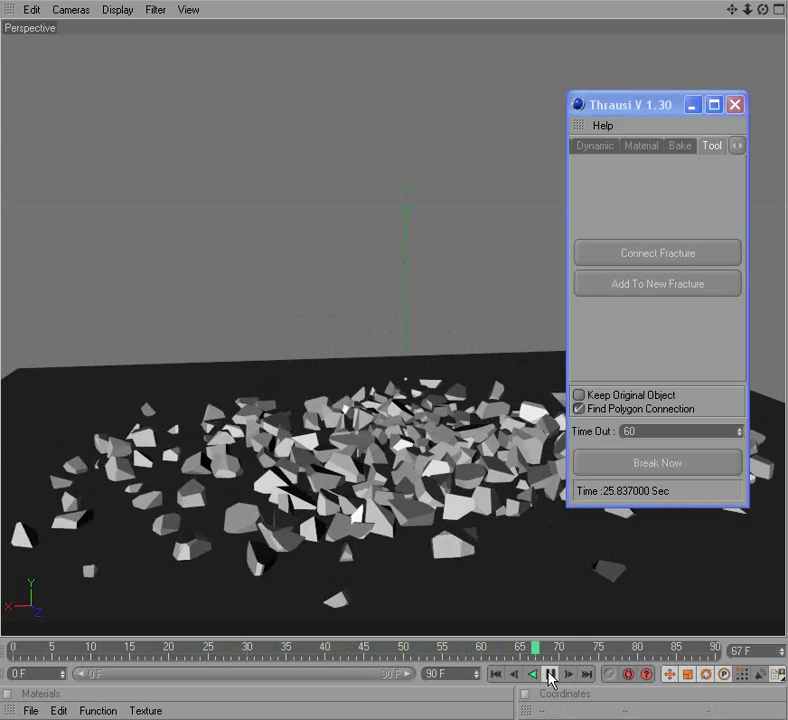
left_click(551, 674)
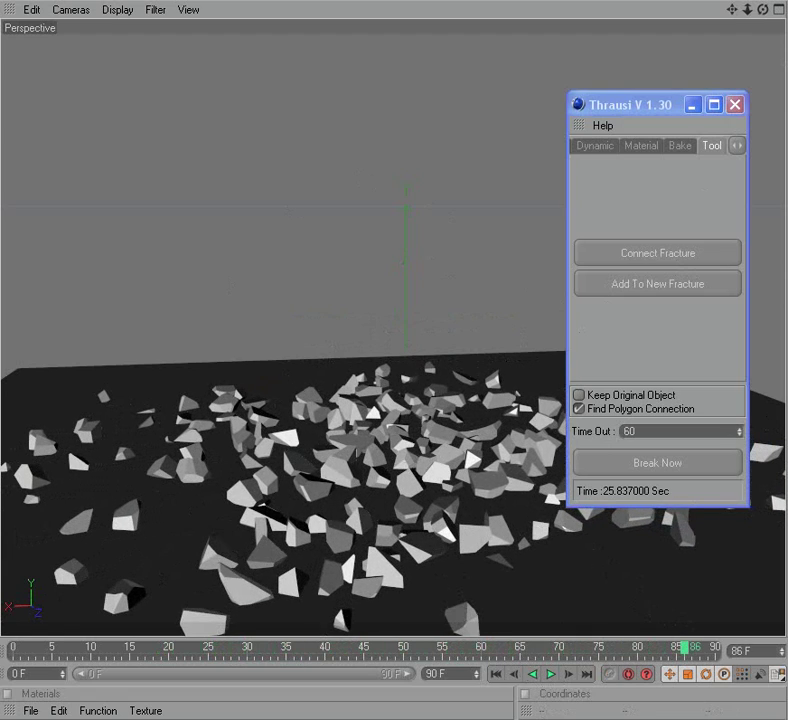
key("ctrl+z")
key("ctrl+z")
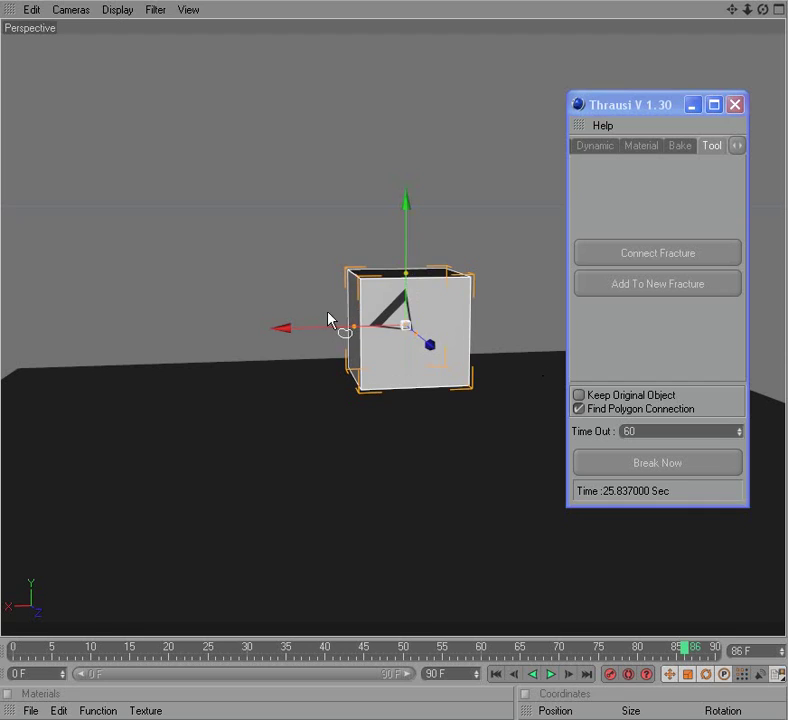
- Move the cube left and break it into 50 pieces
left_click_drag(375, 326, 331, 325)
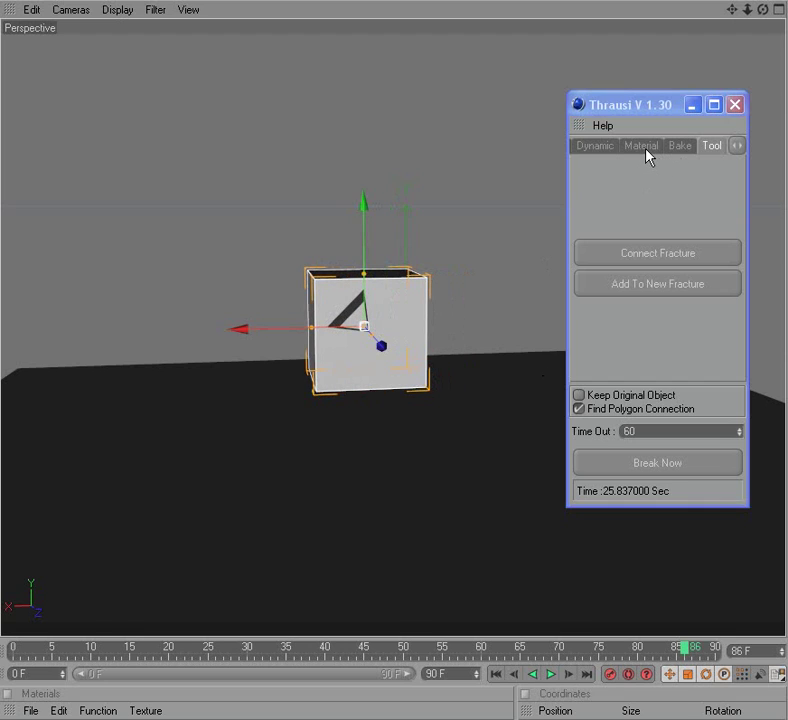
left_click(594, 150)
type("10")
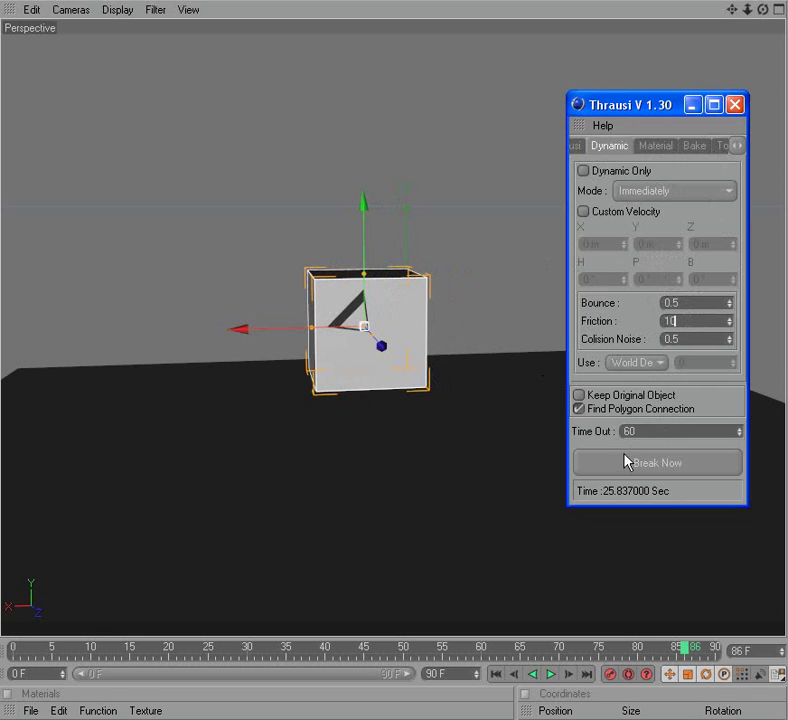
left_click(582, 146)
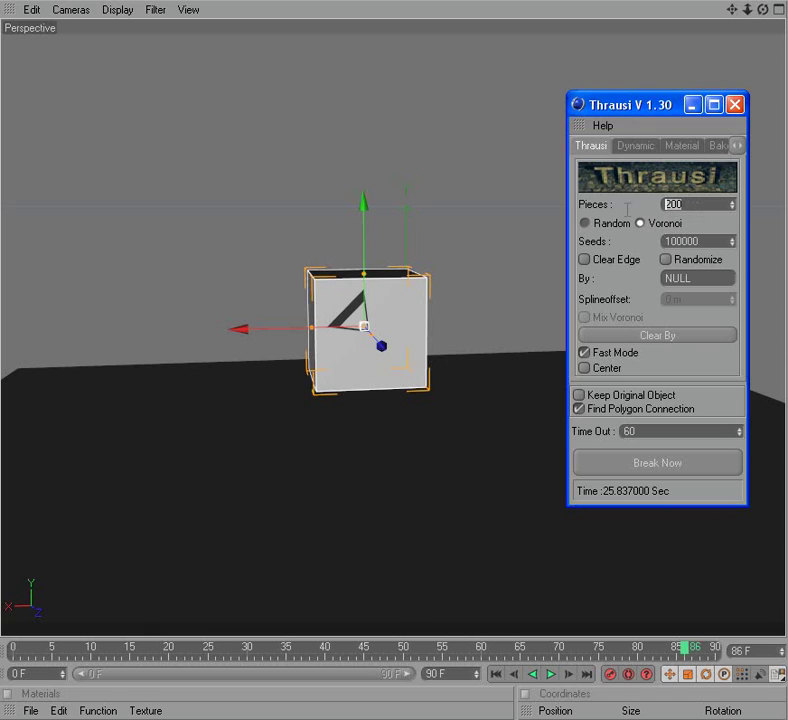
type("50")
left_click(637, 461)
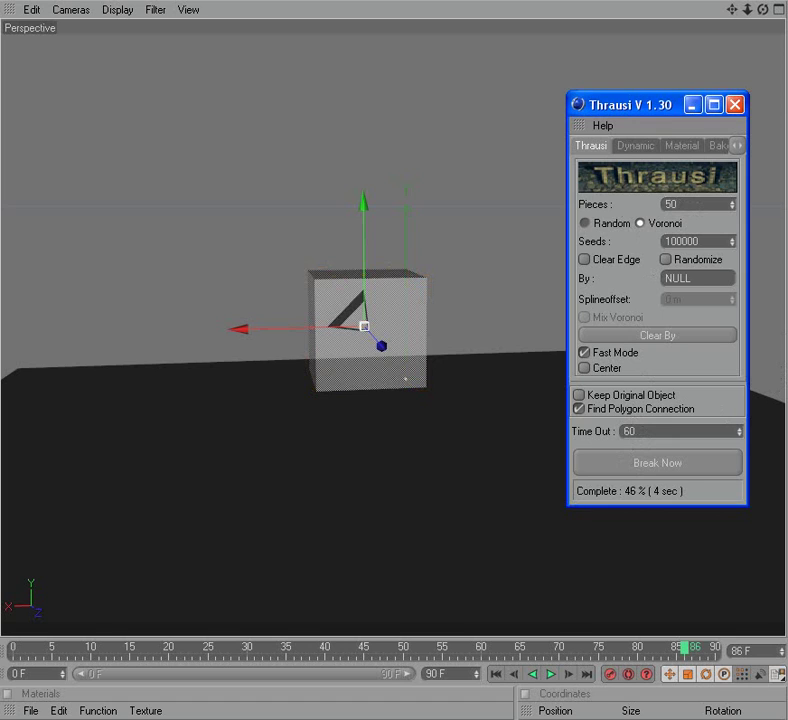
- Replay the 50-piece collapse from frame 0 in a top view, and move the source cube beside the pile
left_click(495, 674)
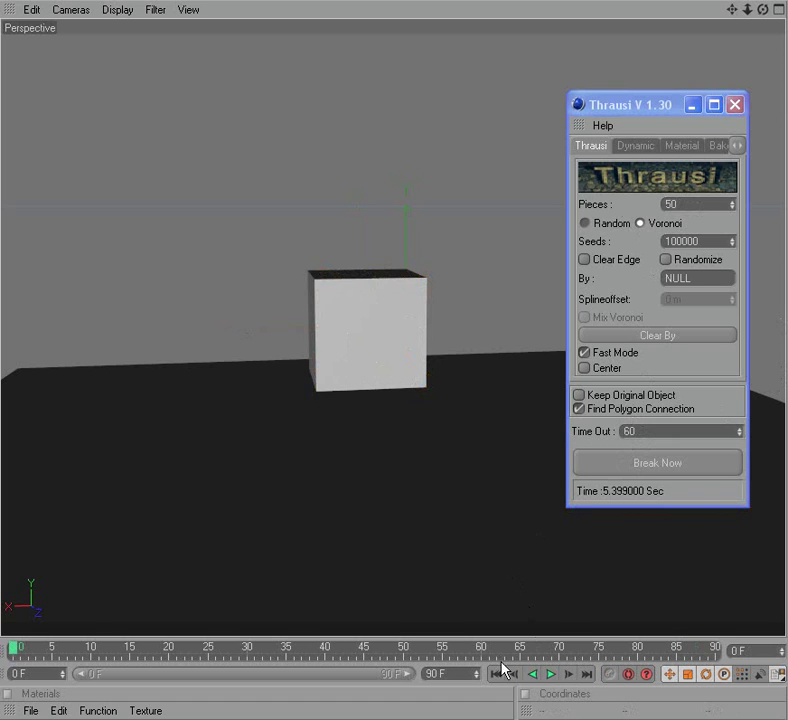
left_click(549, 674)
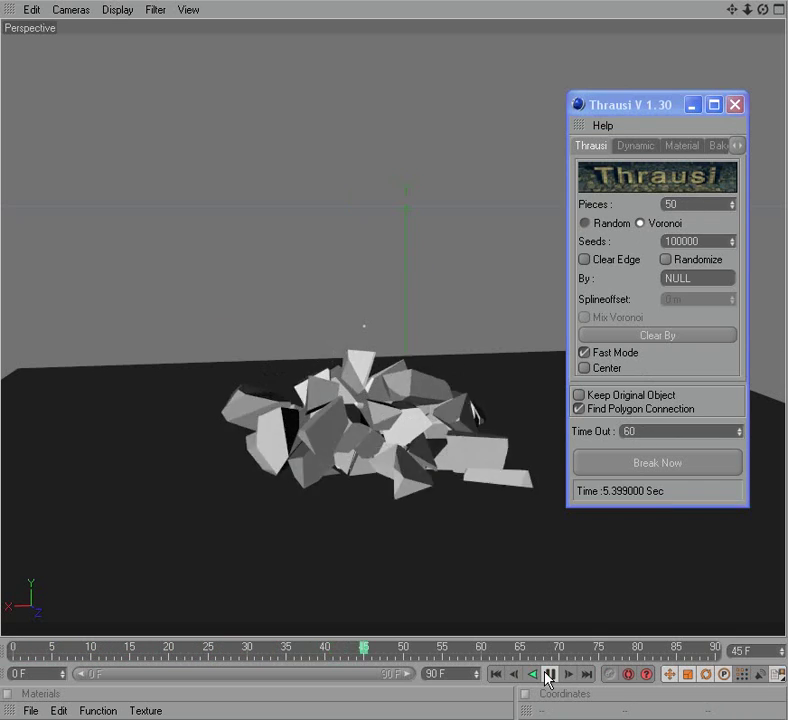
left_click_drag(762, 9, 438, 252)
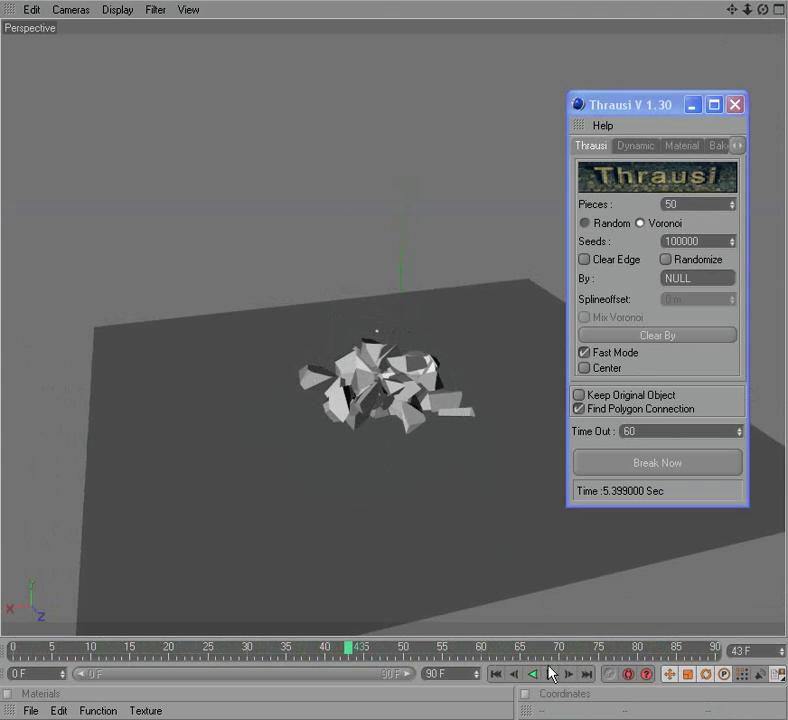
left_click(400, 360)
left_click_drag(371, 389, 345, 380)
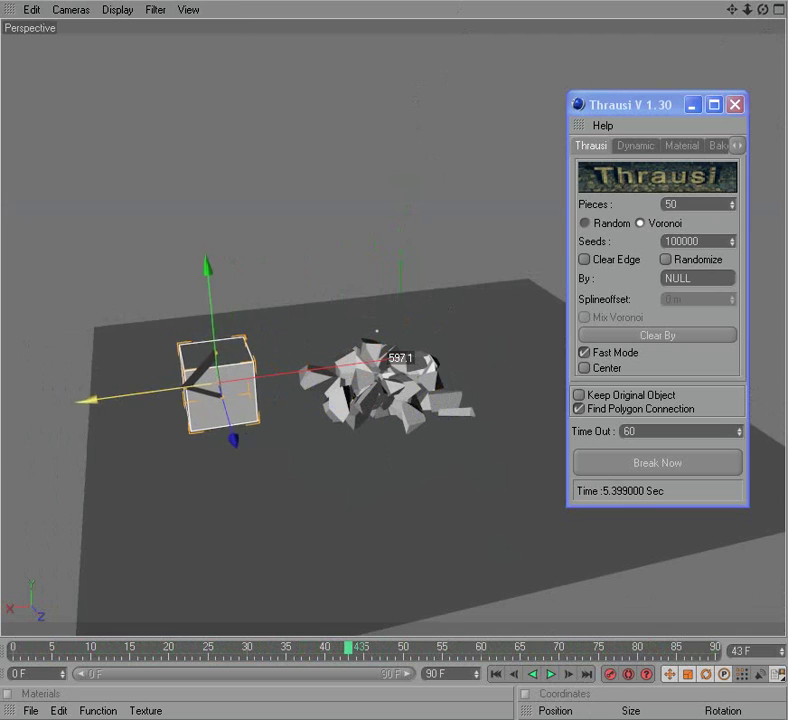
- Raise the cube above the floor, re-run the fracture, and play both cubes shattering
left_click(652, 148)
type("0.1")
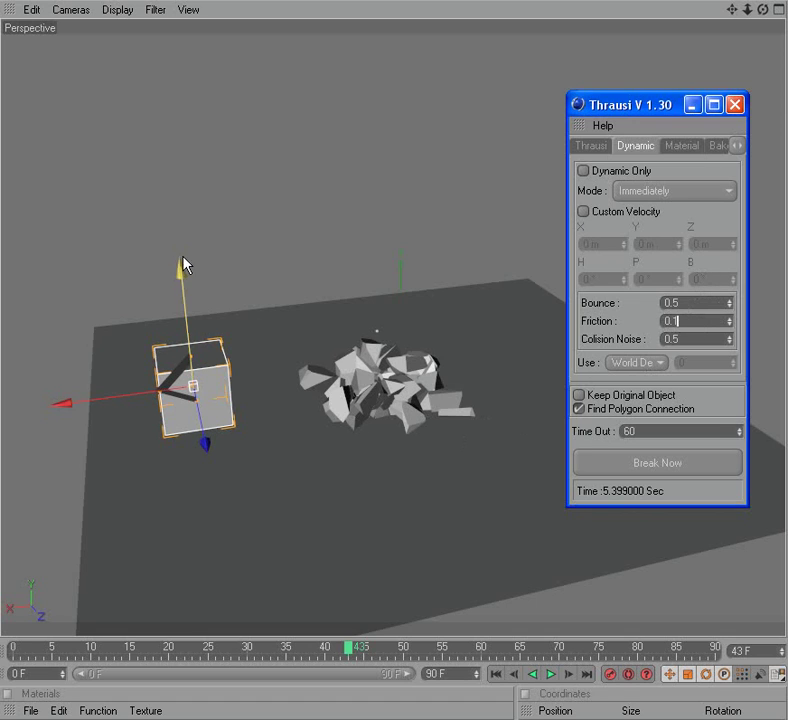
left_click_drag(183, 265, 183, 168)
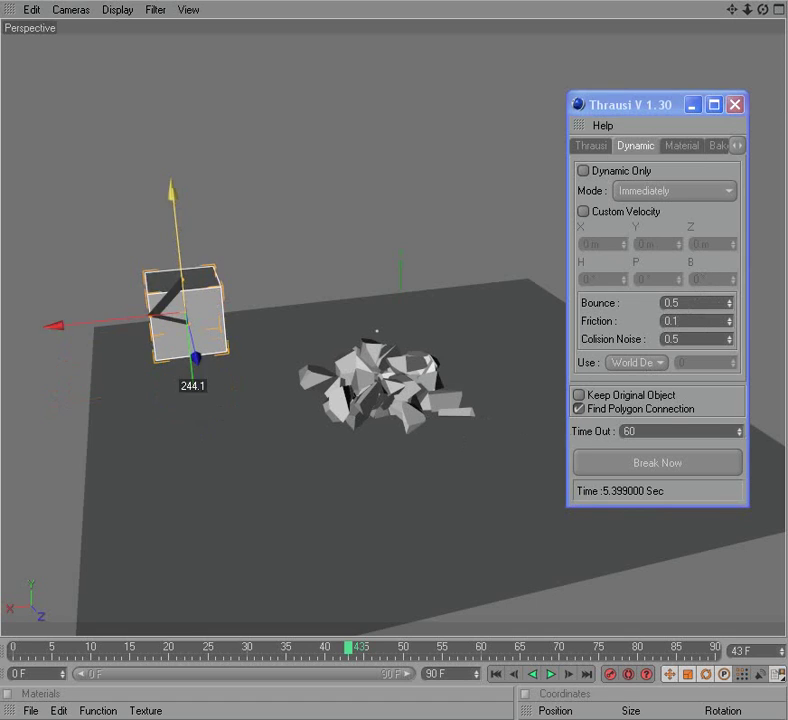
left_click(651, 465)
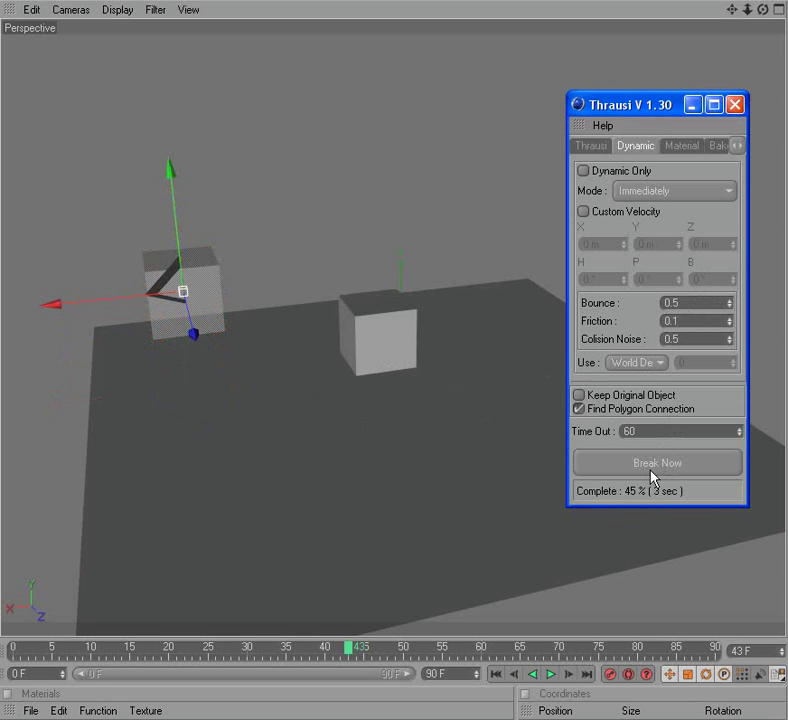
left_click(549, 675)
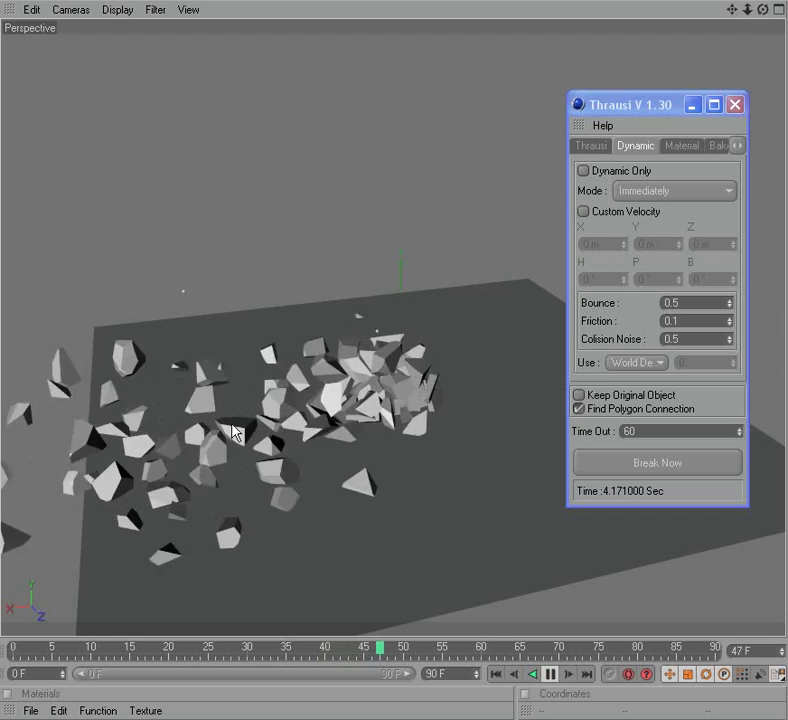
left_click(550, 675)
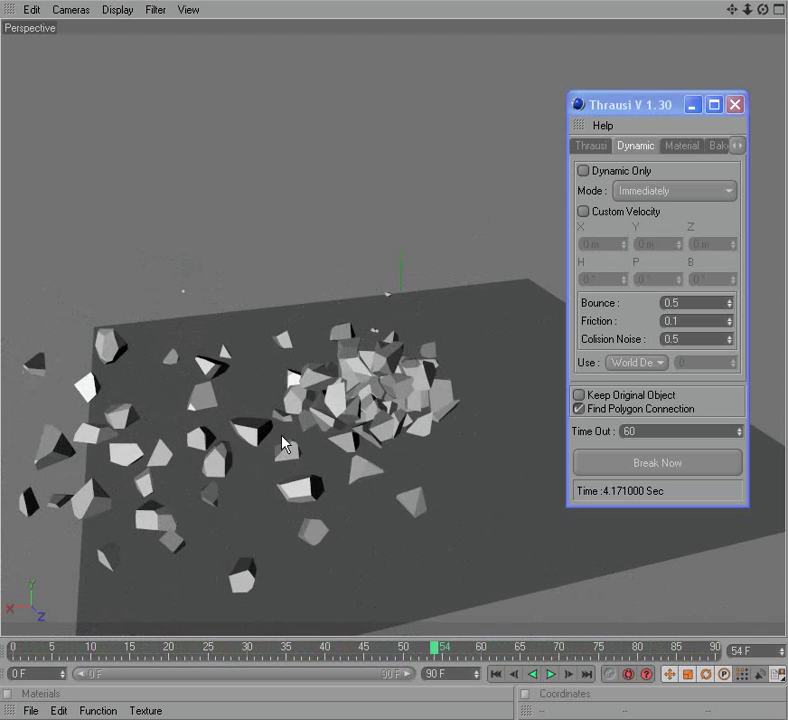
- Add a new cube and lift it above the fragments, shifting it right
left_click(463, 12)
mouse_move(396, 350)
left_mouse_down()
mouse_move(338, 295)
mouse_move(346, 304)
left_mouse_up()
left_click_drag(733, 10, 727, 32)
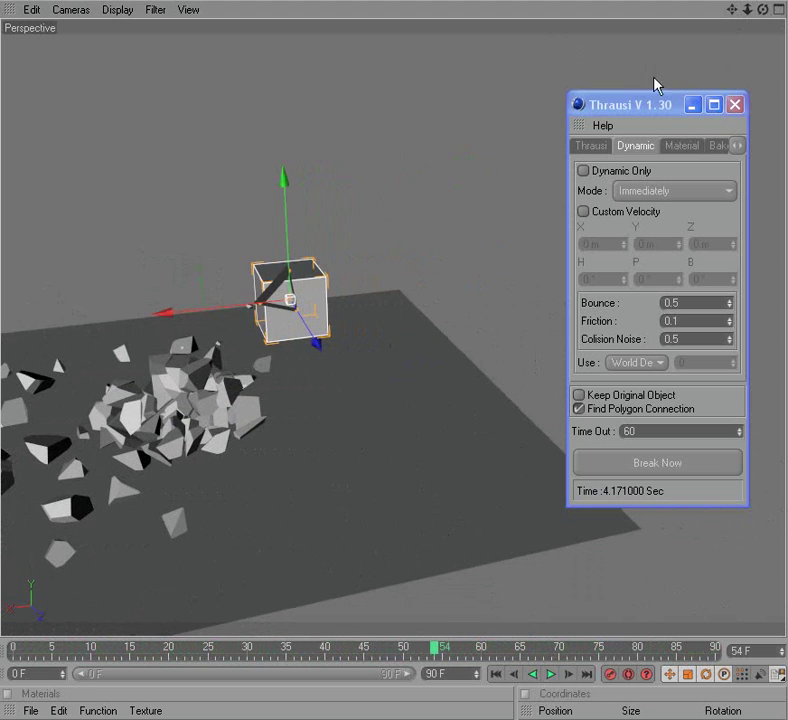
- Shatter the raised cube with Bounce 2 and Friction 10, play it back, then rewind
left_click_drag(262, 285, 230, 304)
type("2")
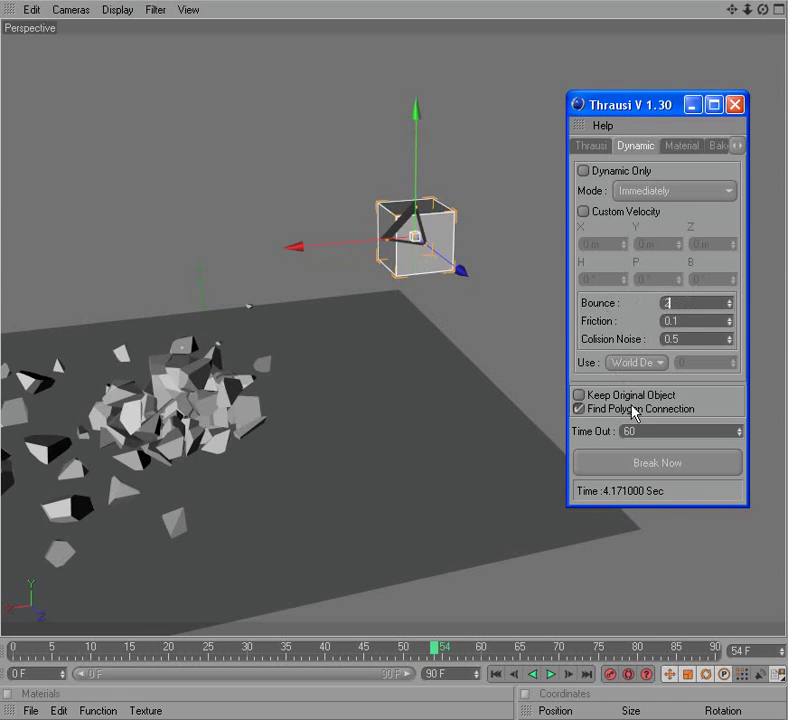
type("10")
left_click(620, 460)
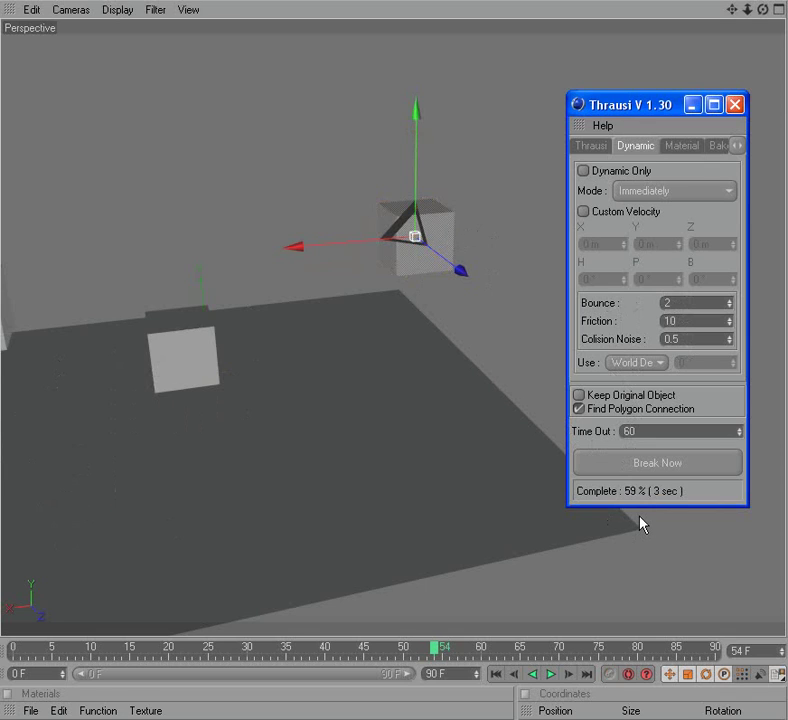
left_click(550, 673)
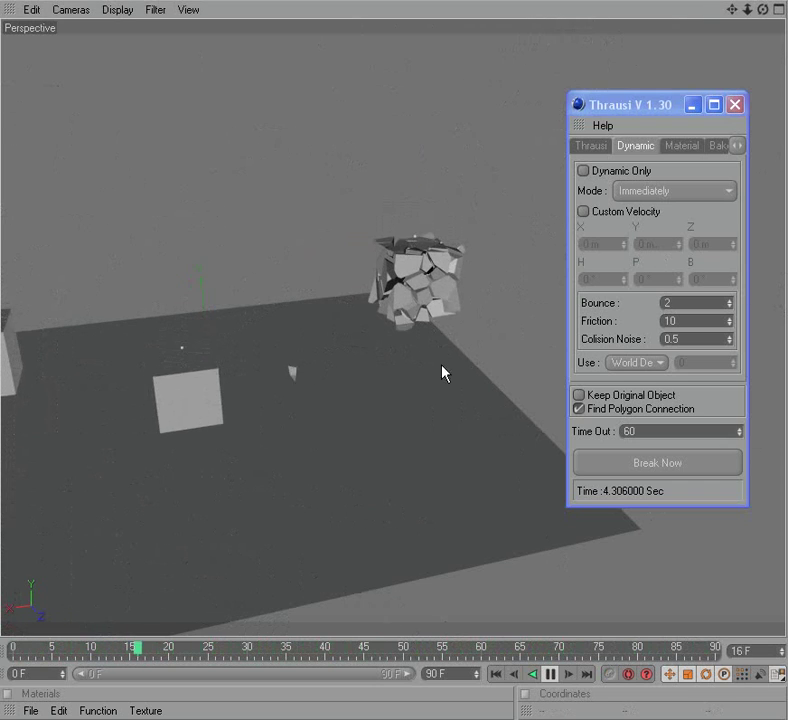
left_click(550, 673)
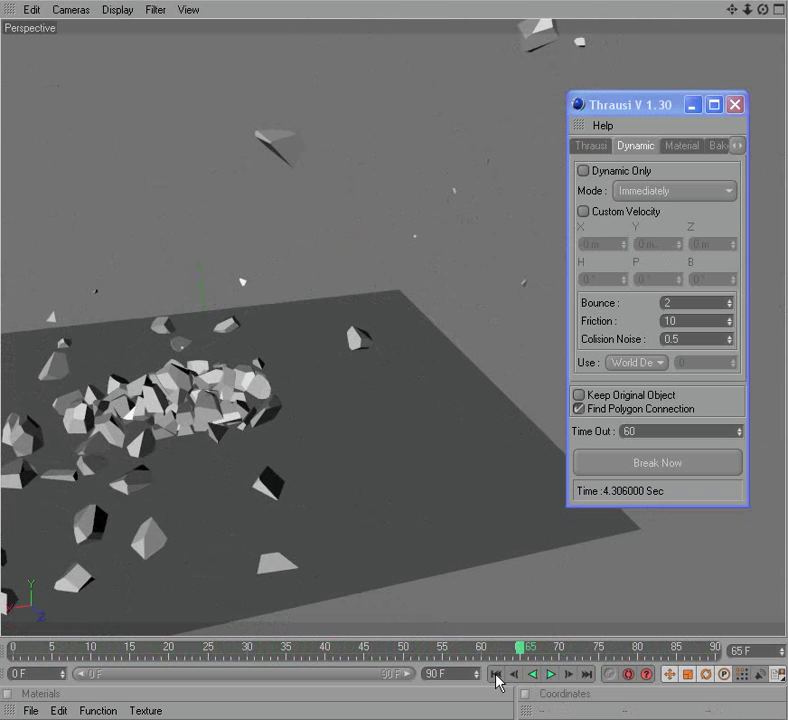
left_click(492, 681)
- Add a sphere to the left of the cubes and set Bounce to 1
left_click_drag(740, 10, 480, 20)
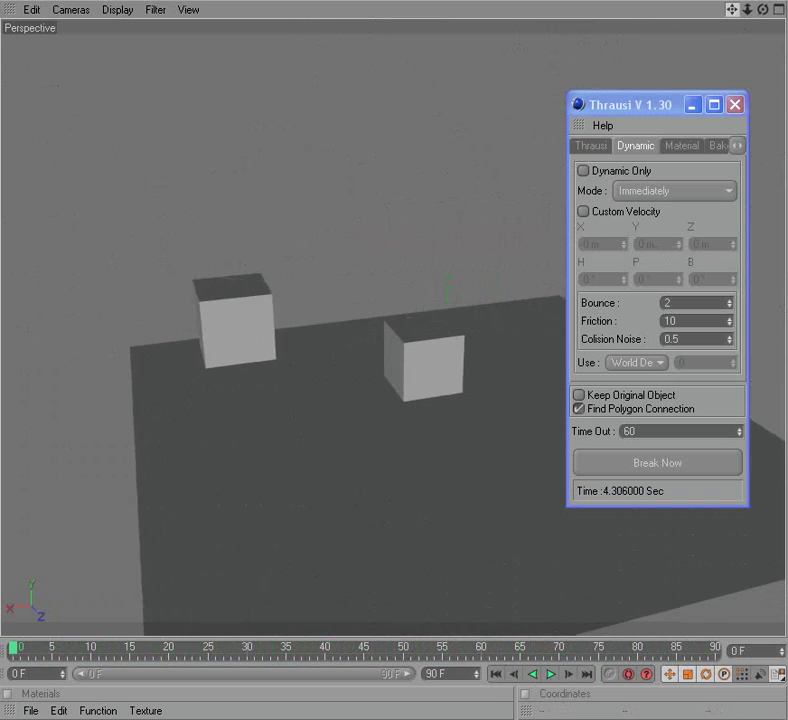
left_click(630, 4)
left_click_drag(427, 264, 427, 203)
left_click_drag(540, 310, 300, 306)
left_click_drag(762, 9, 573, 243)
double_click(710, 302)
type("1")
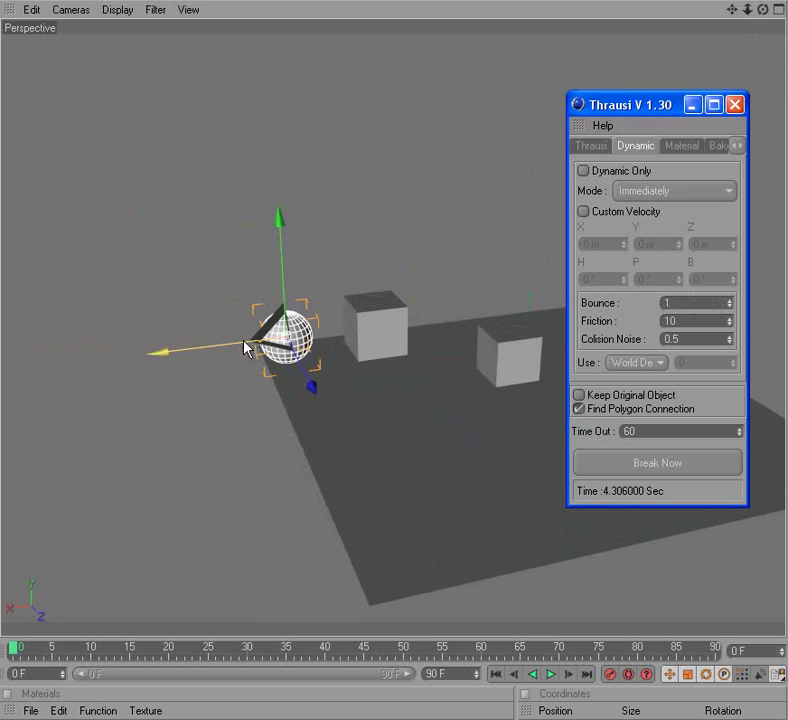
- Break the sphere into 10 pieces and play the shattering
left_click_drag(248, 345, 194, 349)
left_click(600, 145)
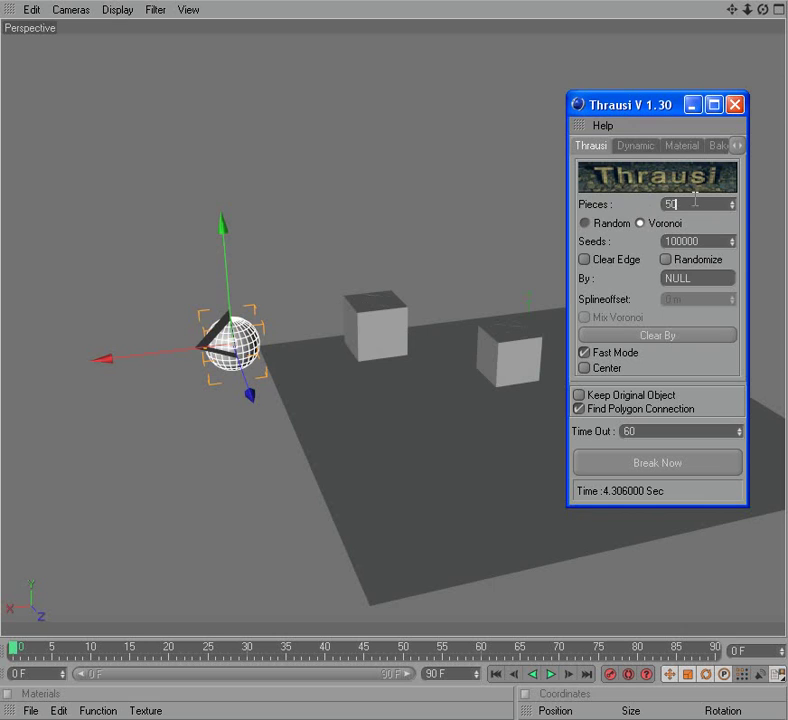
type("10")
key("Return")
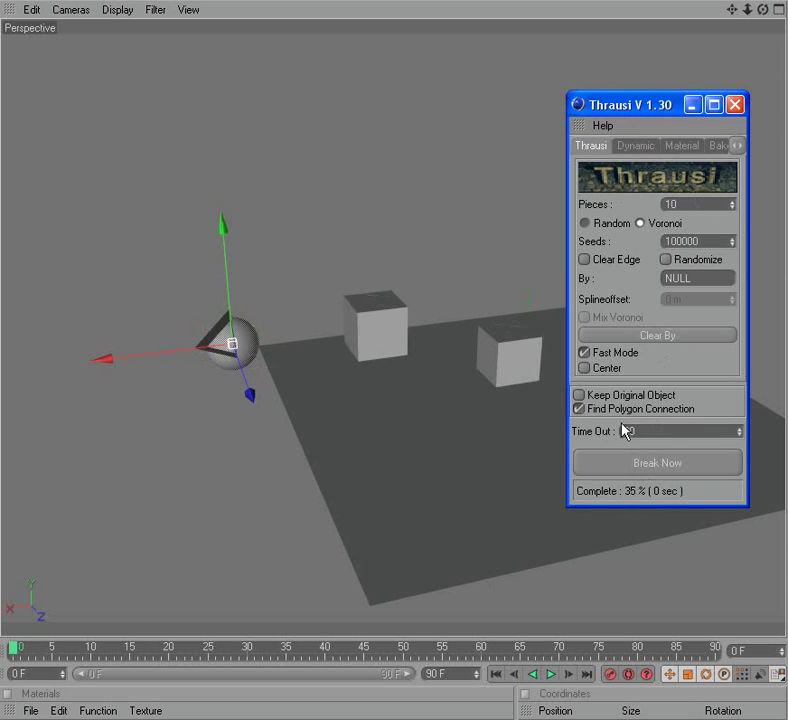
left_click(551, 675)
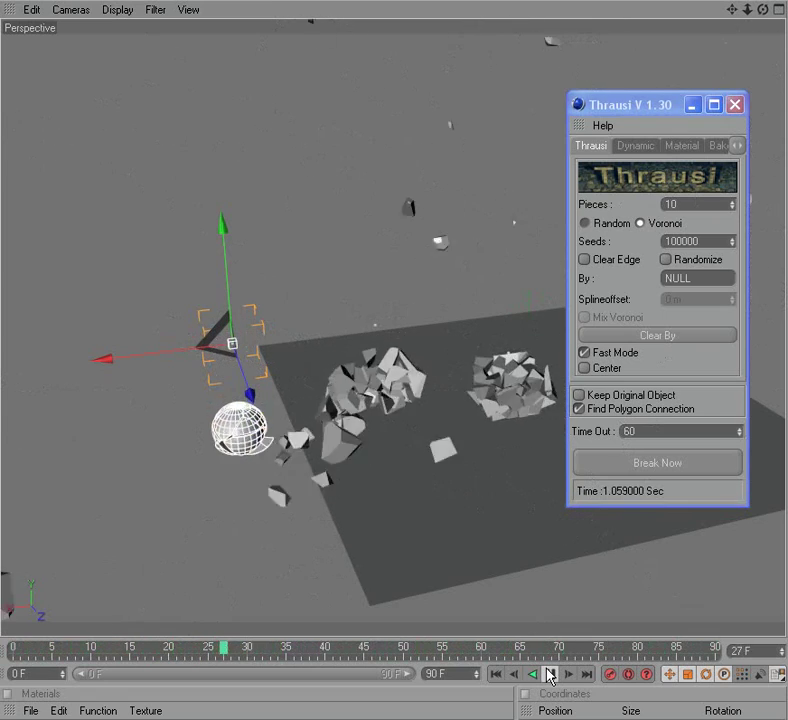
left_click(551, 675)
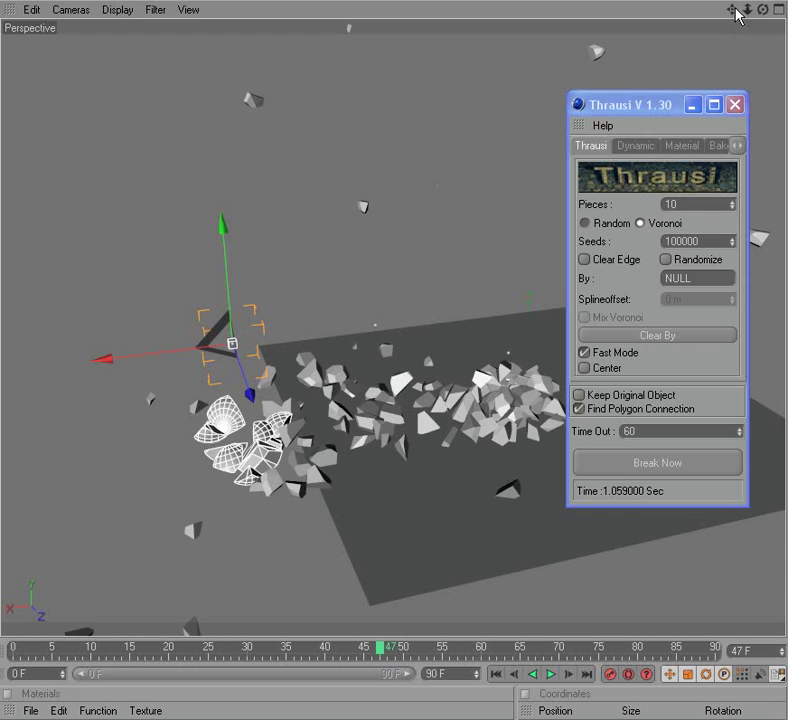
- Remove the shattered fragments, leaving a single intact cube on the floor
left_click_drag(735, 9, 640, 40)
key("ctrl+z")
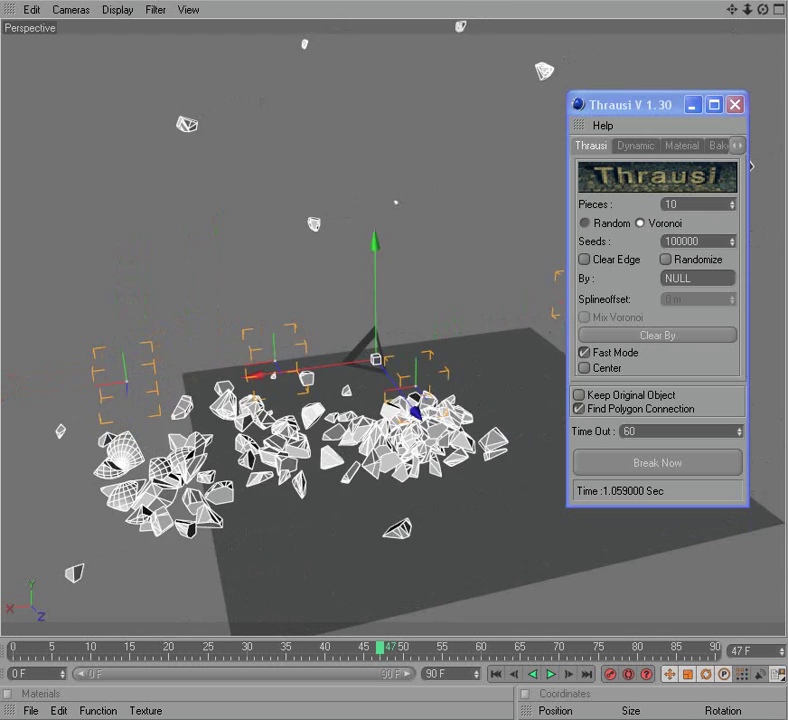
key("ctrl+z")
key("ctrl+z")
mouse_move(732, 9)
left_mouse_down()
mouse_move(519, 234)
mouse_move(552, 309)
left_mouse_up()
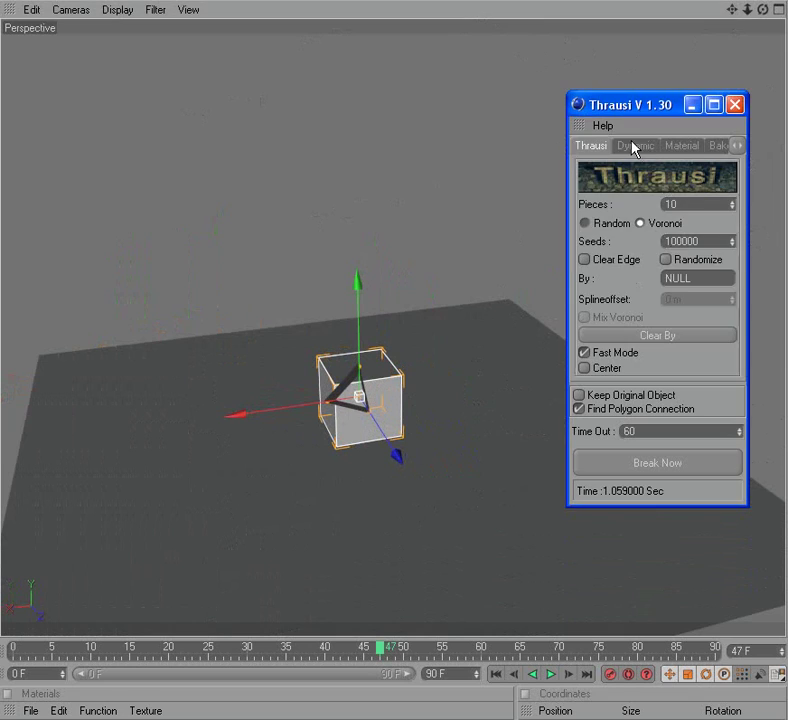
left_click(632, 148)
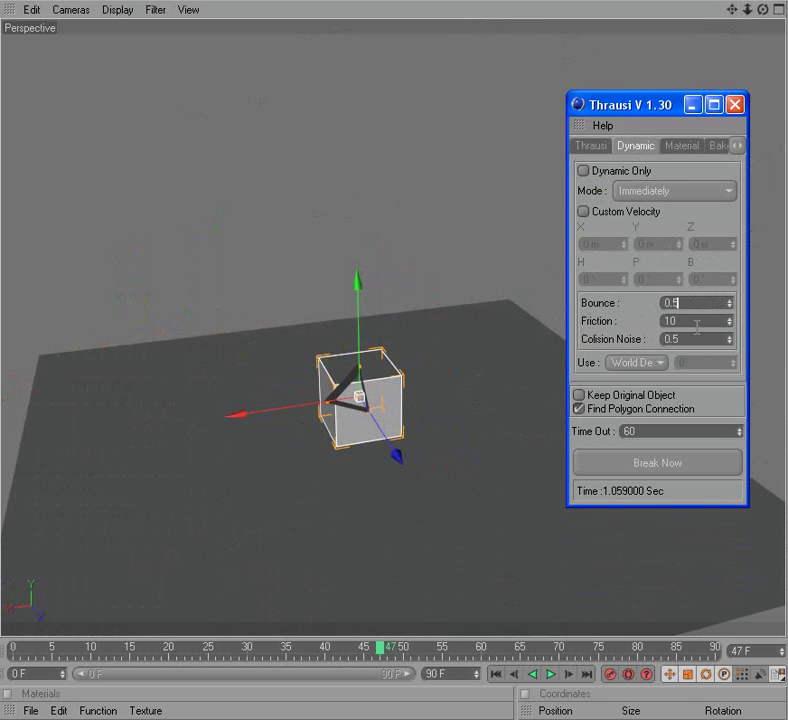
- Set the cube's Friction to 0.3 and break mode to On Collision, then fracture it
type("0")
left_click(656, 191)
left_click(660, 244)
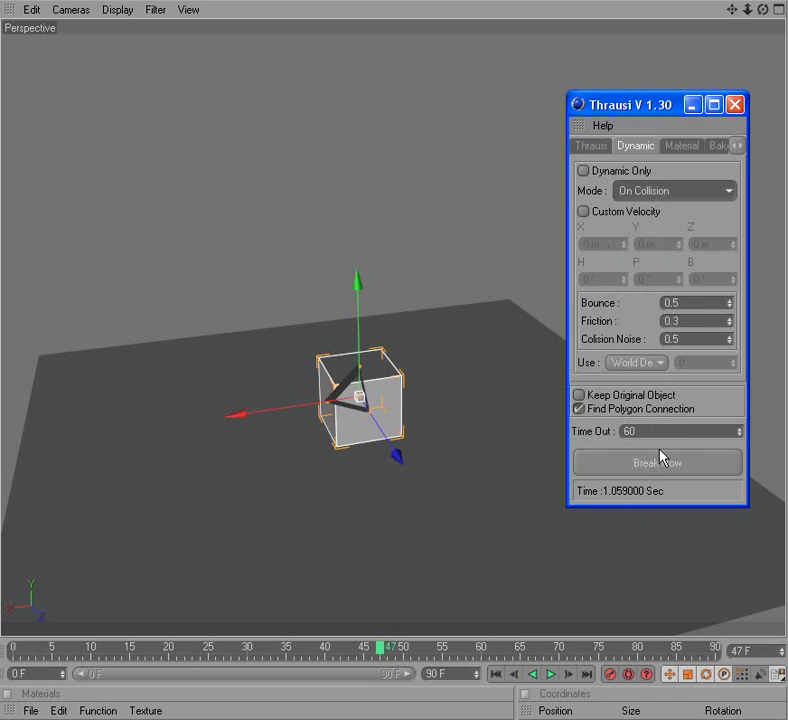
left_click(656, 464)
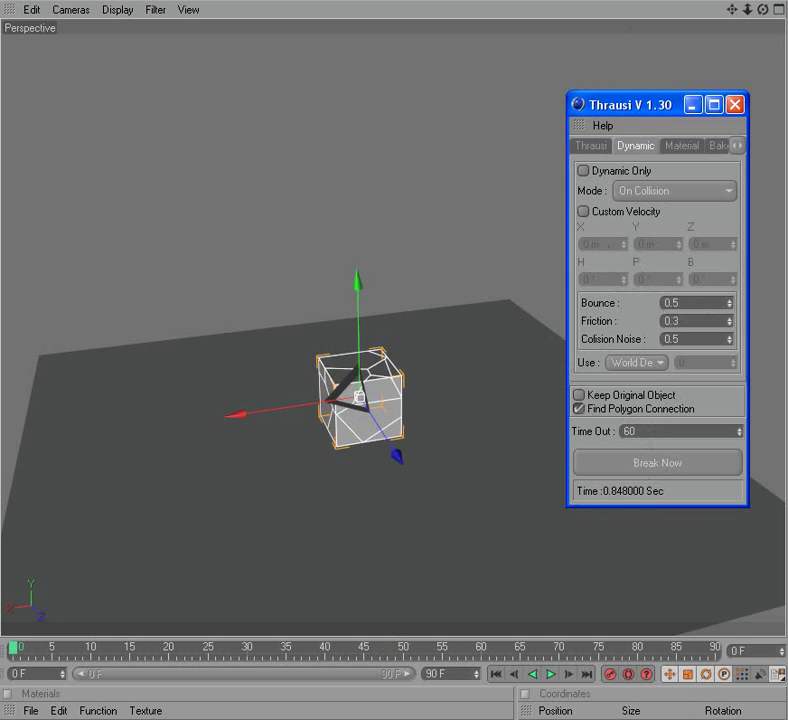
- Add a sphere raised above the cube and refracture the cube
left_click(580, 4)
left_click_drag(357, 380, 360, 305)
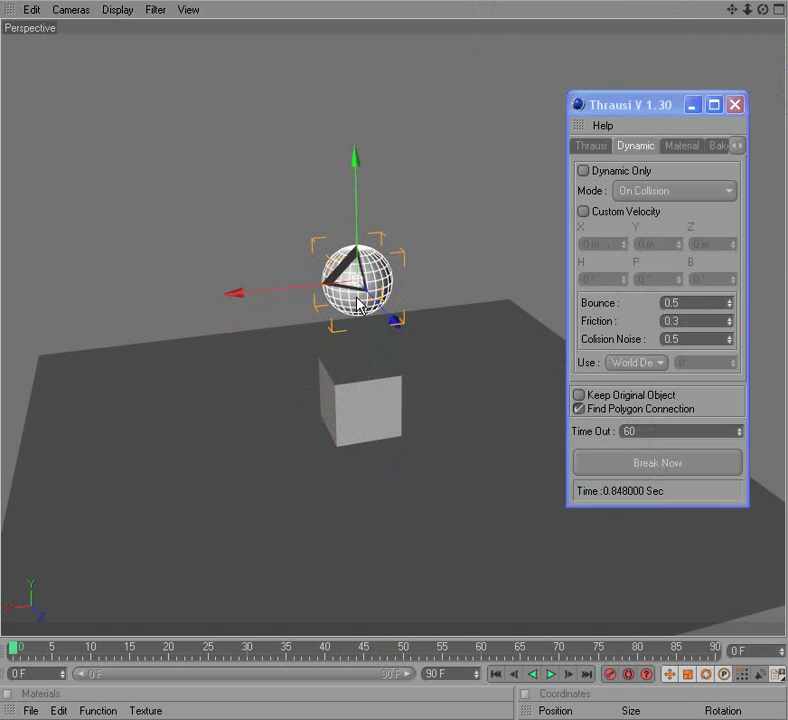
left_click(359, 425)
left_click(619, 466)
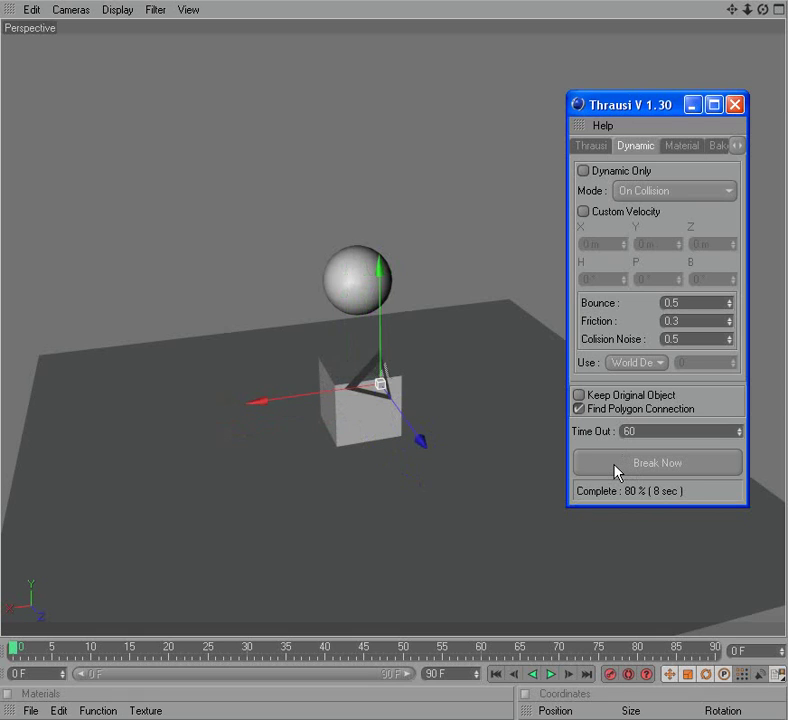
- Set the sphere to break Immediately with a custom mass of 10 and fracture it
left_click(380, 287)
left_click(645, 190)
left_click(648, 209)
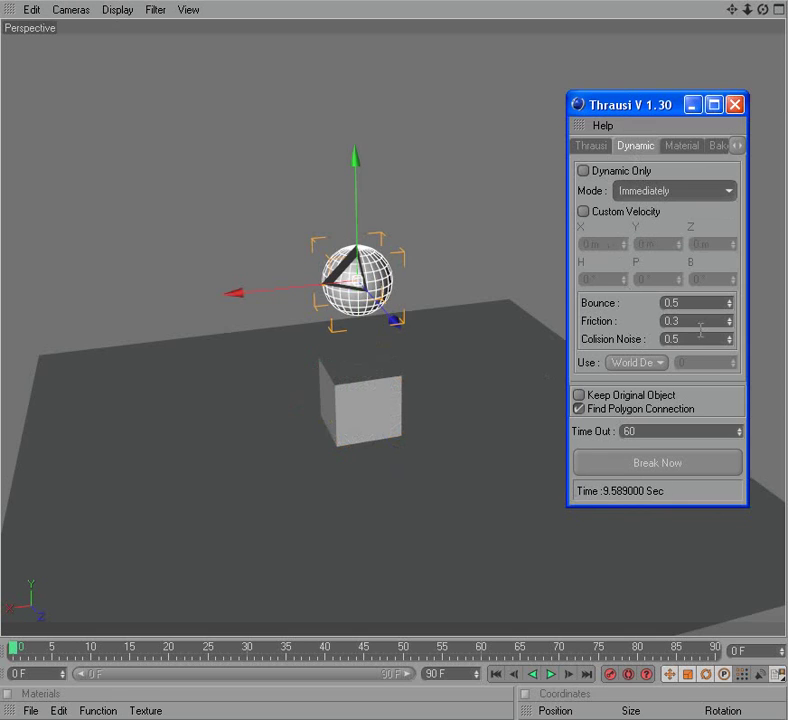
left_click(616, 363)
left_click(655, 398)
left_click(640, 362)
left_click(654, 414)
left_click(655, 463)
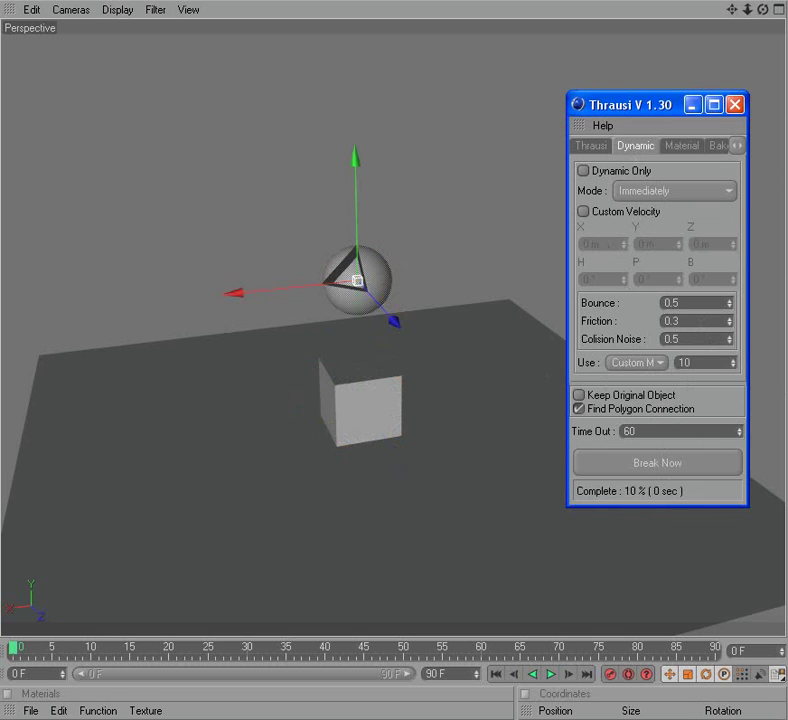
- Play the sphere dropping onto the cube, then delete all the fragments
left_click(551, 673)
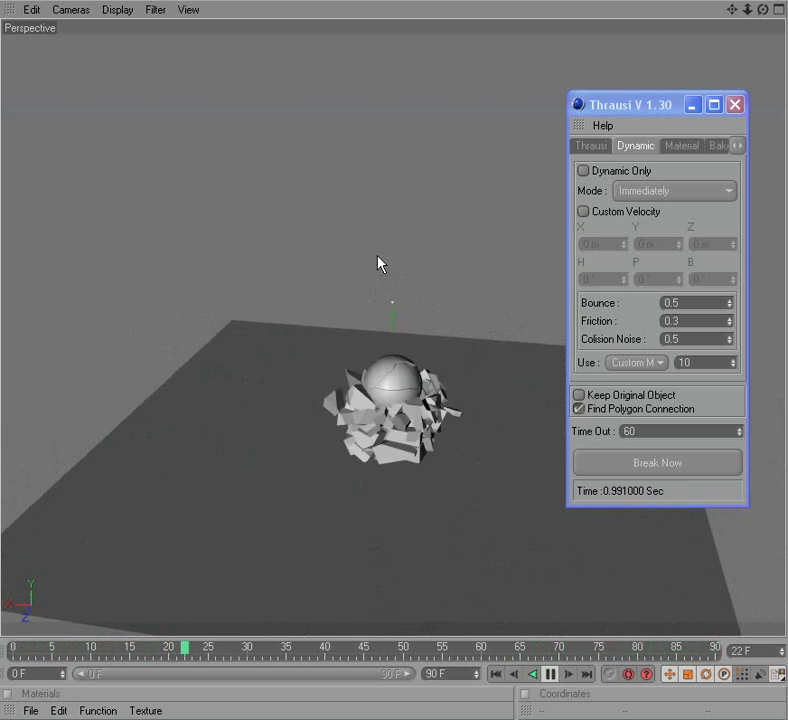
left_click(551, 675)
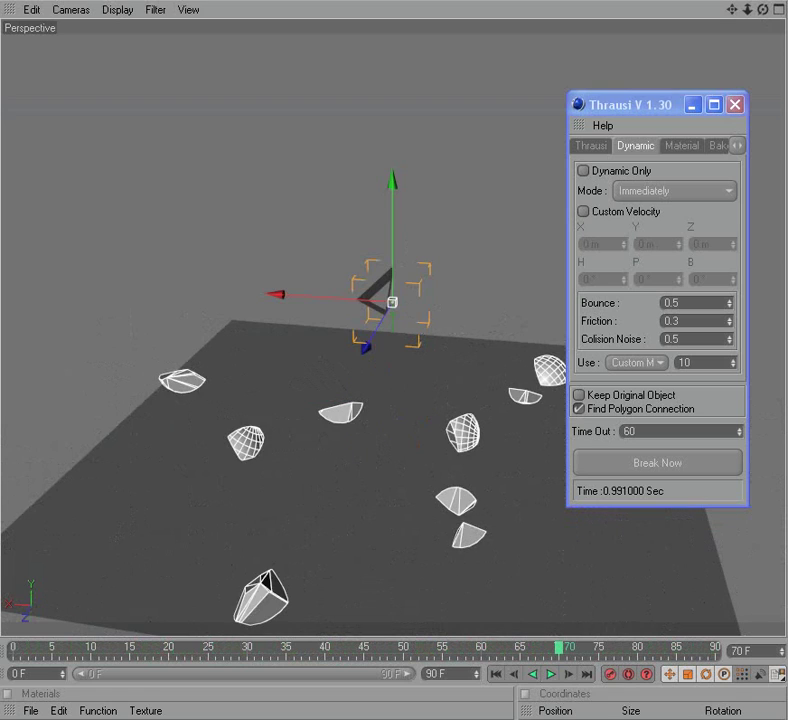
key("Delete")
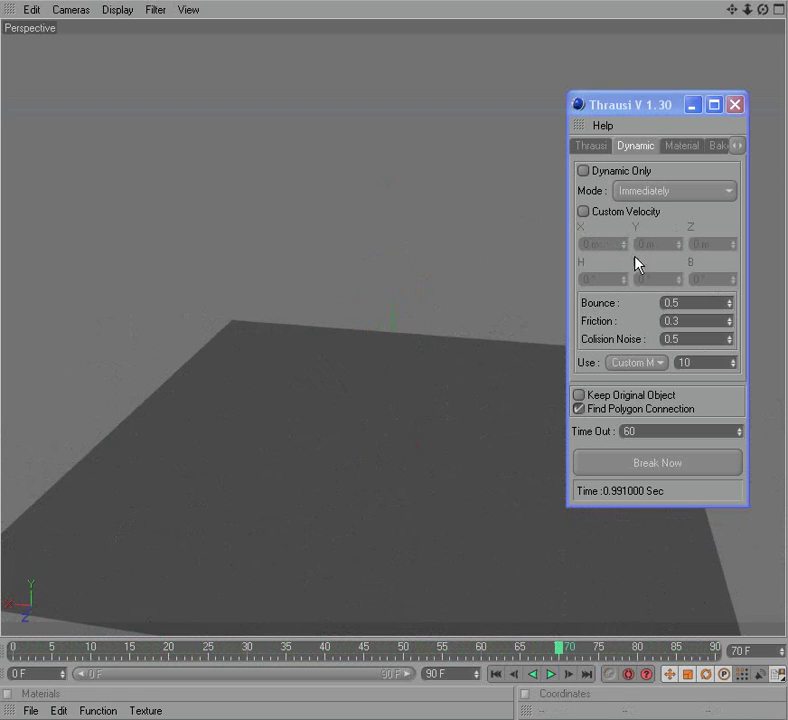
- Fracture a fresh cube into 512 random pieces and play them scattering across the floor
left_click(601, 129)
left_click(584, 150)
left_click(611, 224)
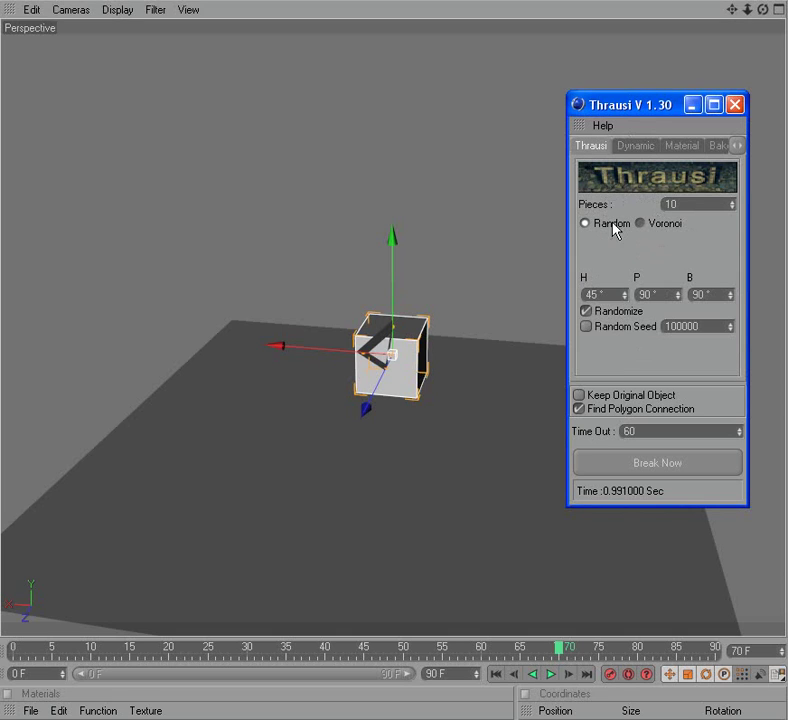
type("5")
type("12")
type("5")
left_click(611, 467)
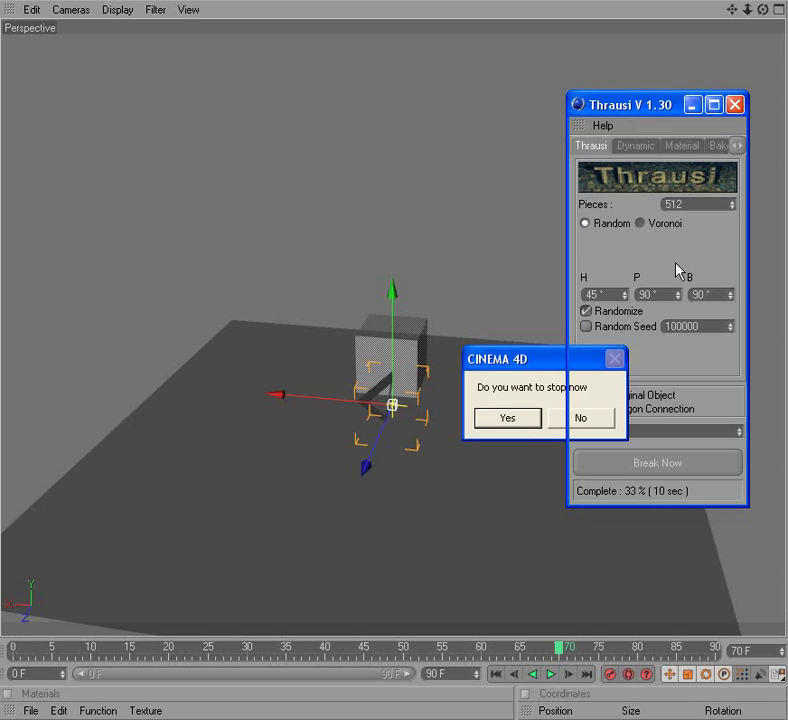
key("Return")
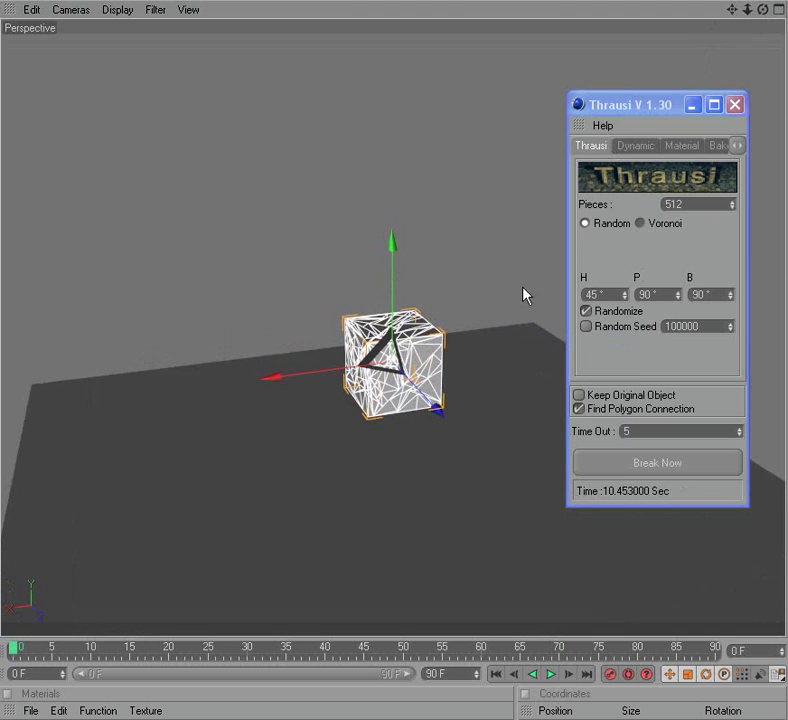
left_click(550, 674)
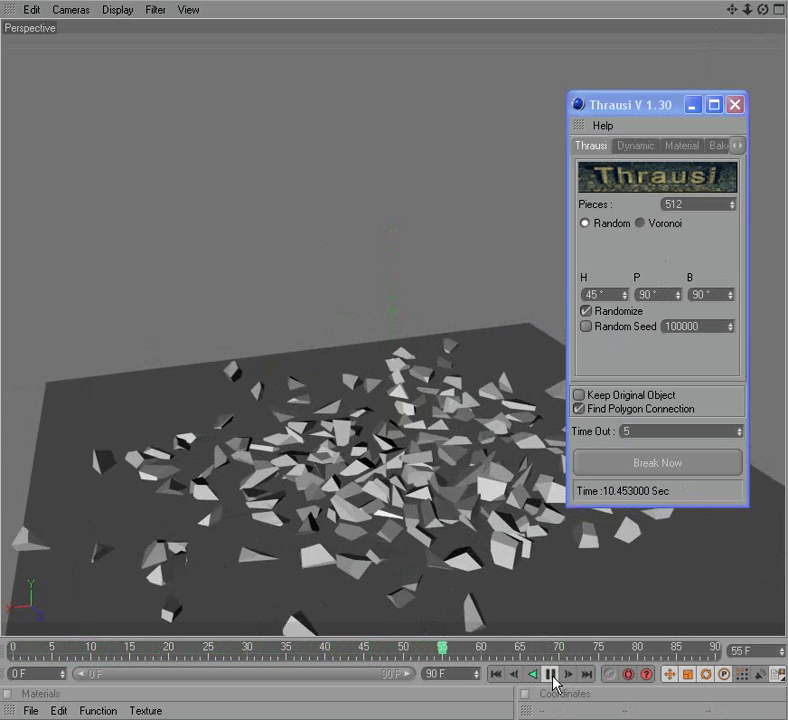
left_click(550, 674)
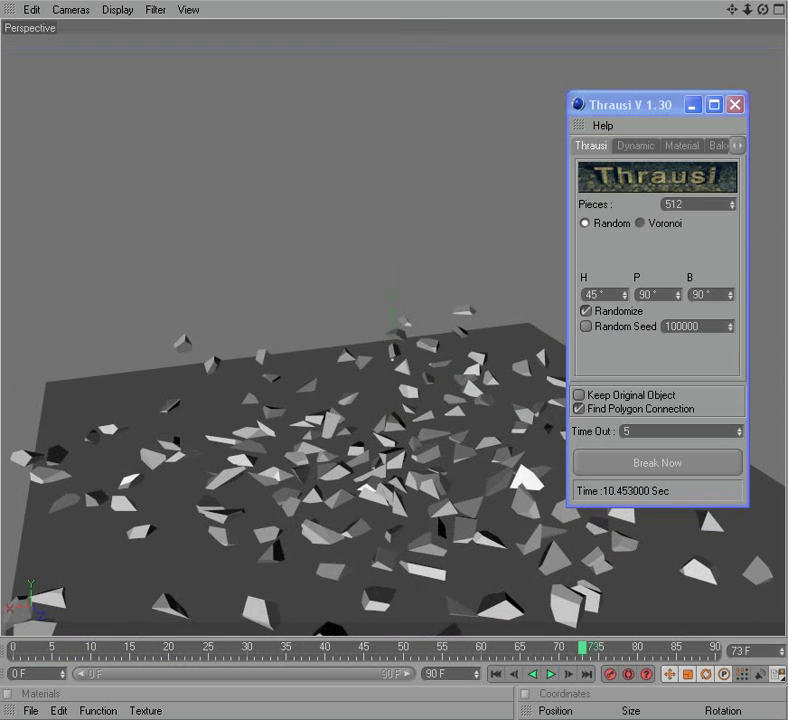